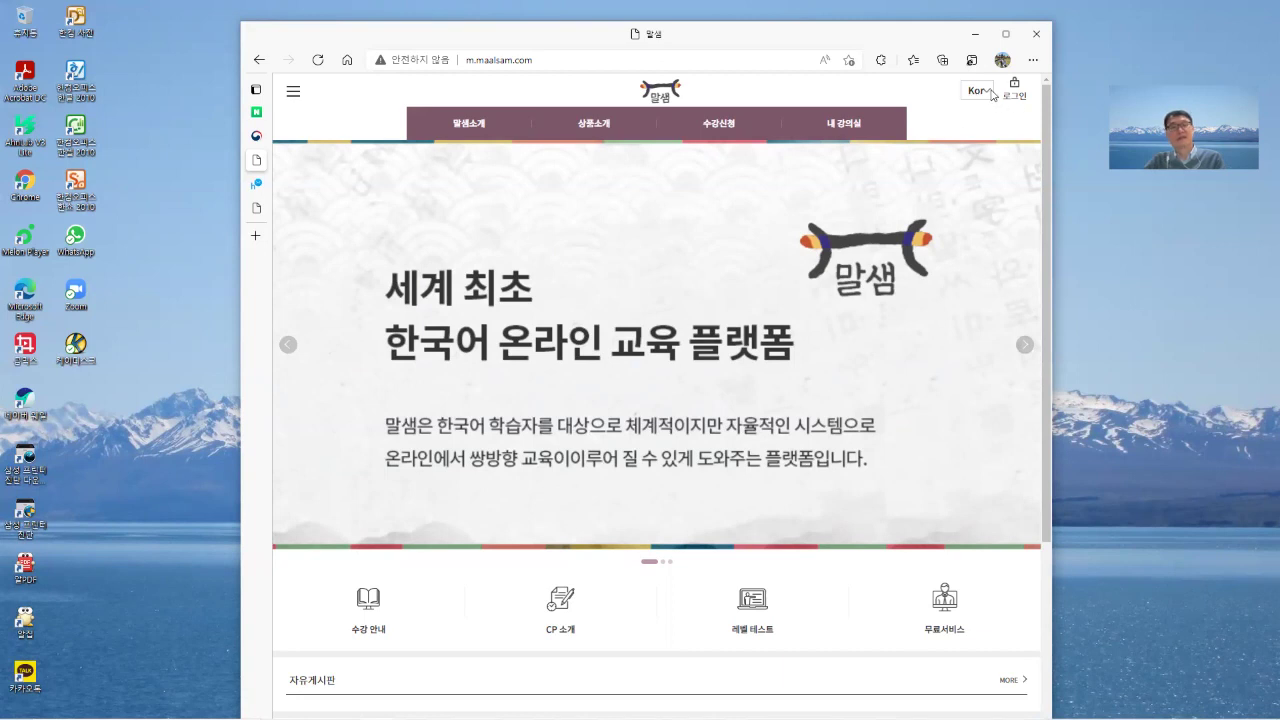
# Choose Eng in the Kor dropdown, then open the Language list on the Korean 말샘 tab.
pyautogui.click(990, 91)
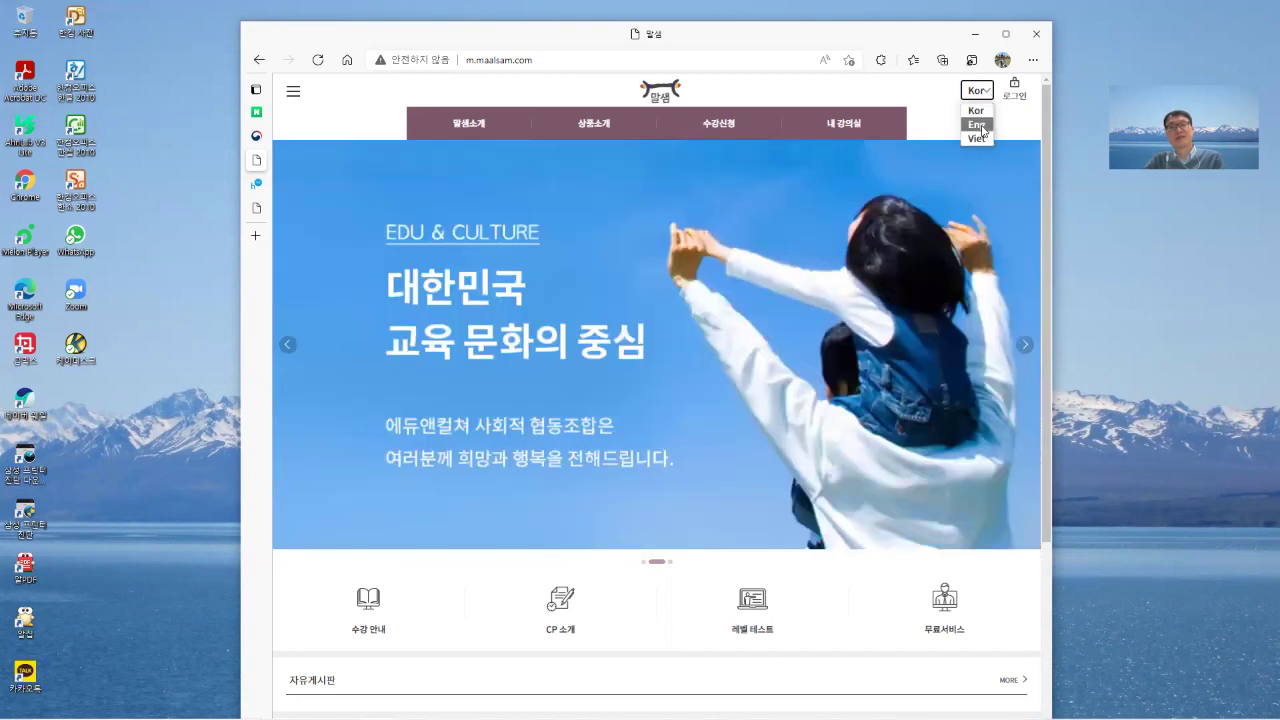
pyautogui.click(978, 125)
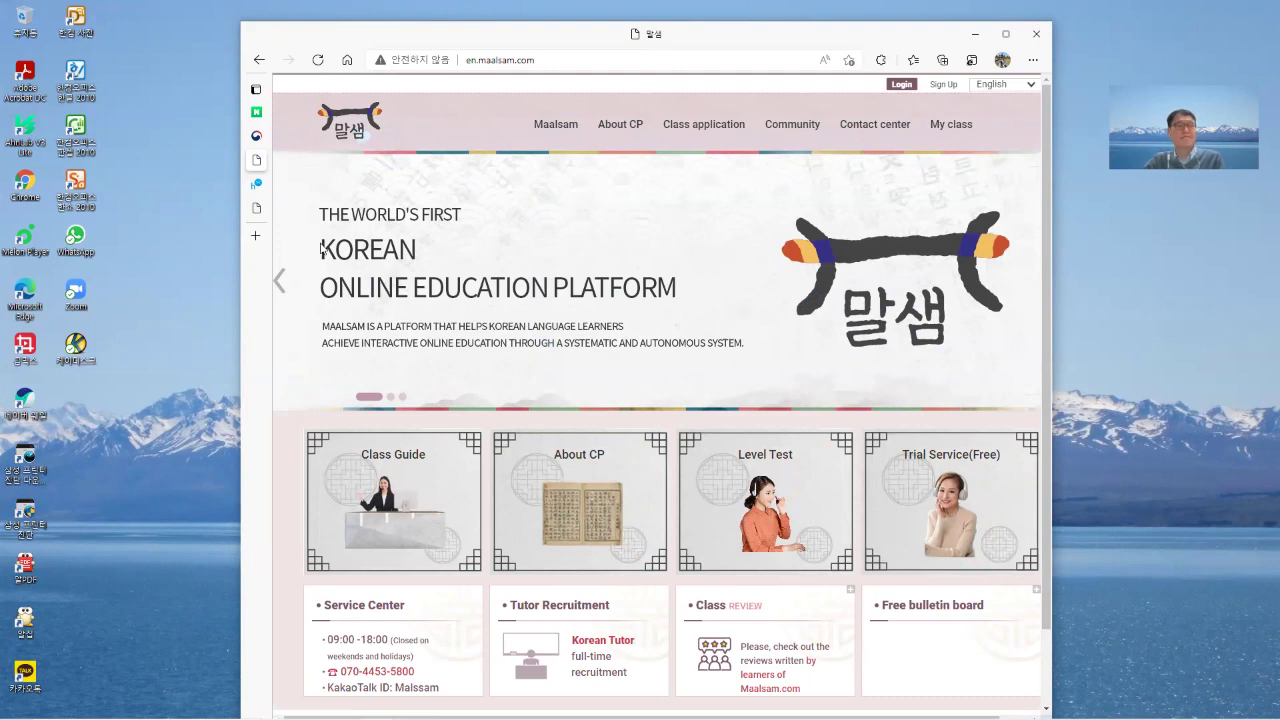
pyautogui.moveTo(267, 217)
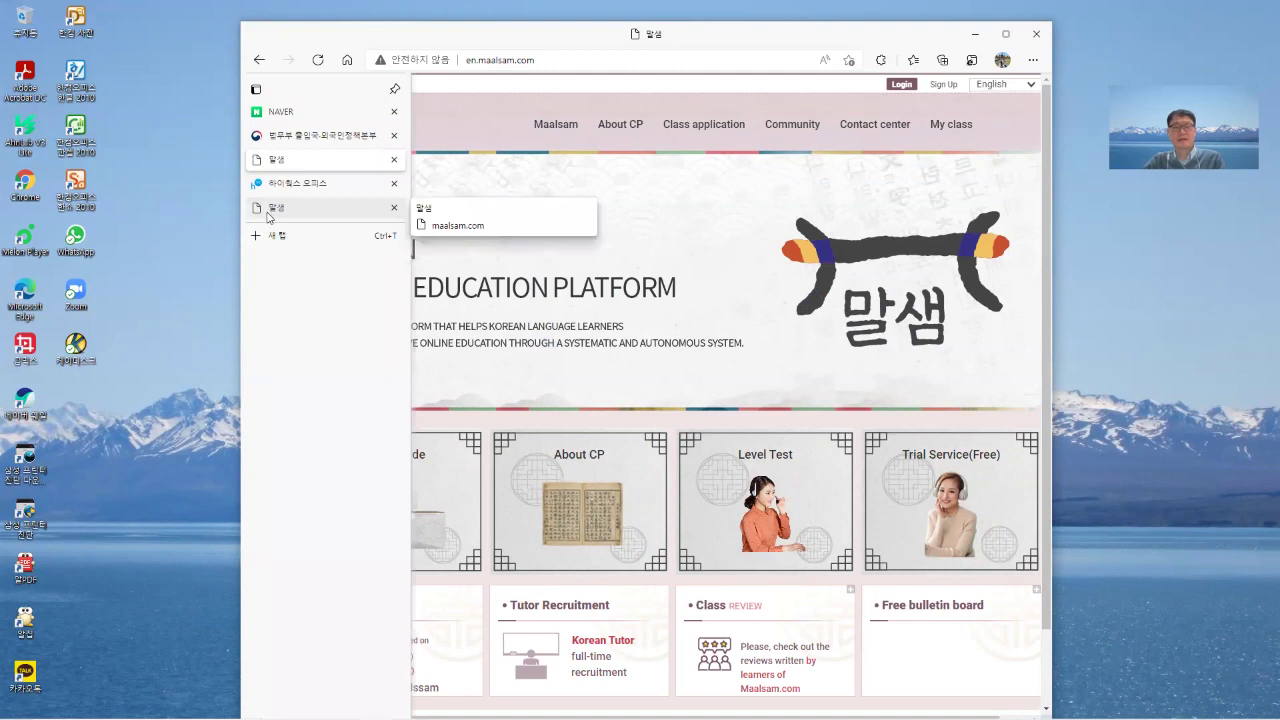
pyautogui.click(268, 210)
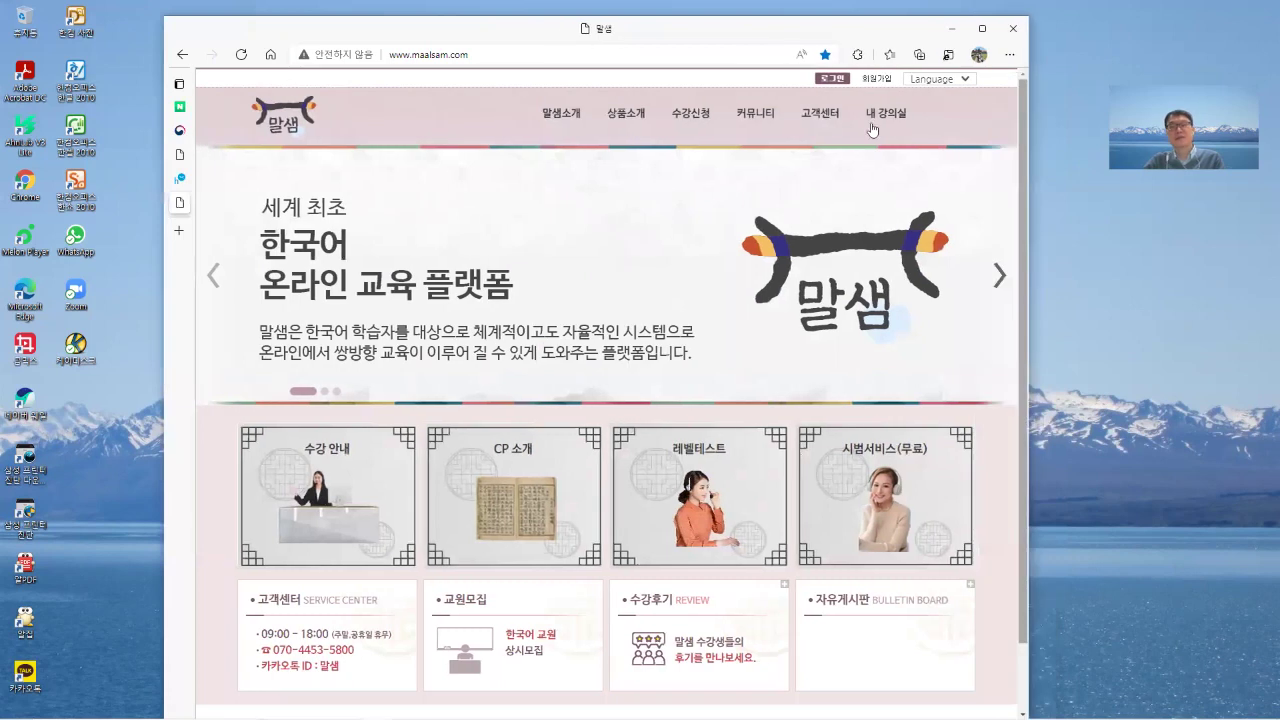
pyautogui.moveTo(880, 125)
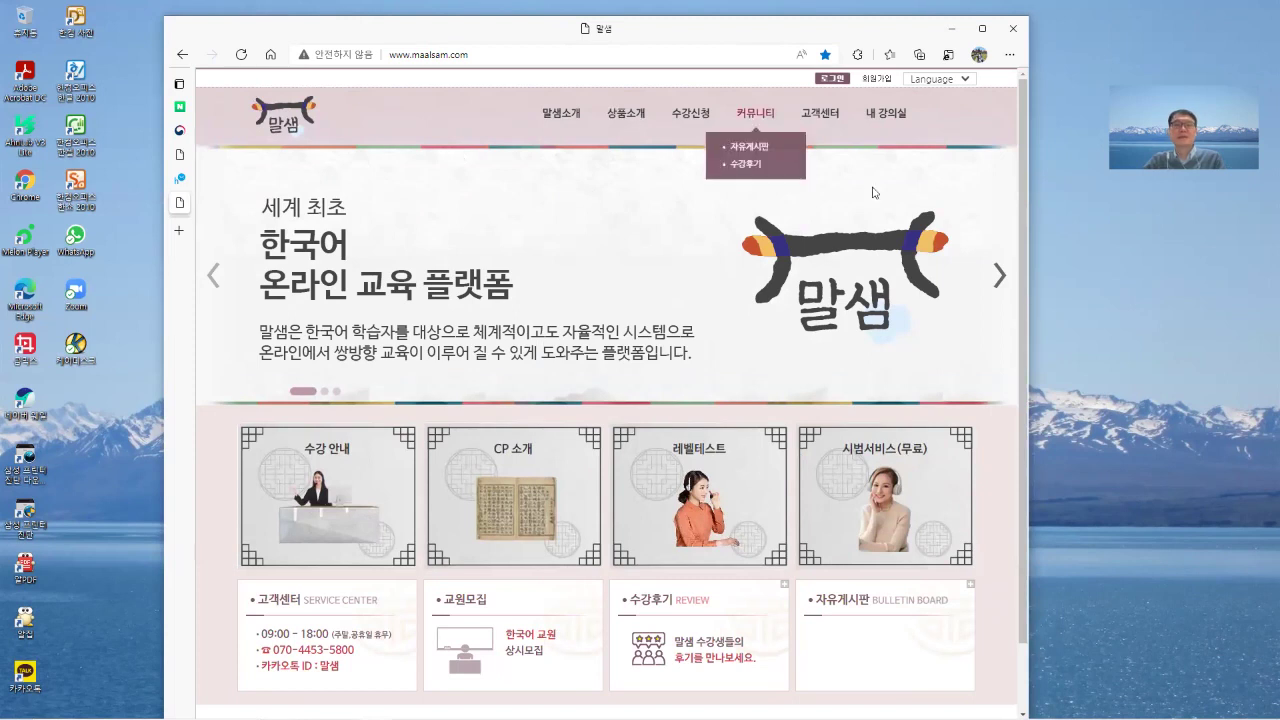
pyautogui.moveTo(702, 144)
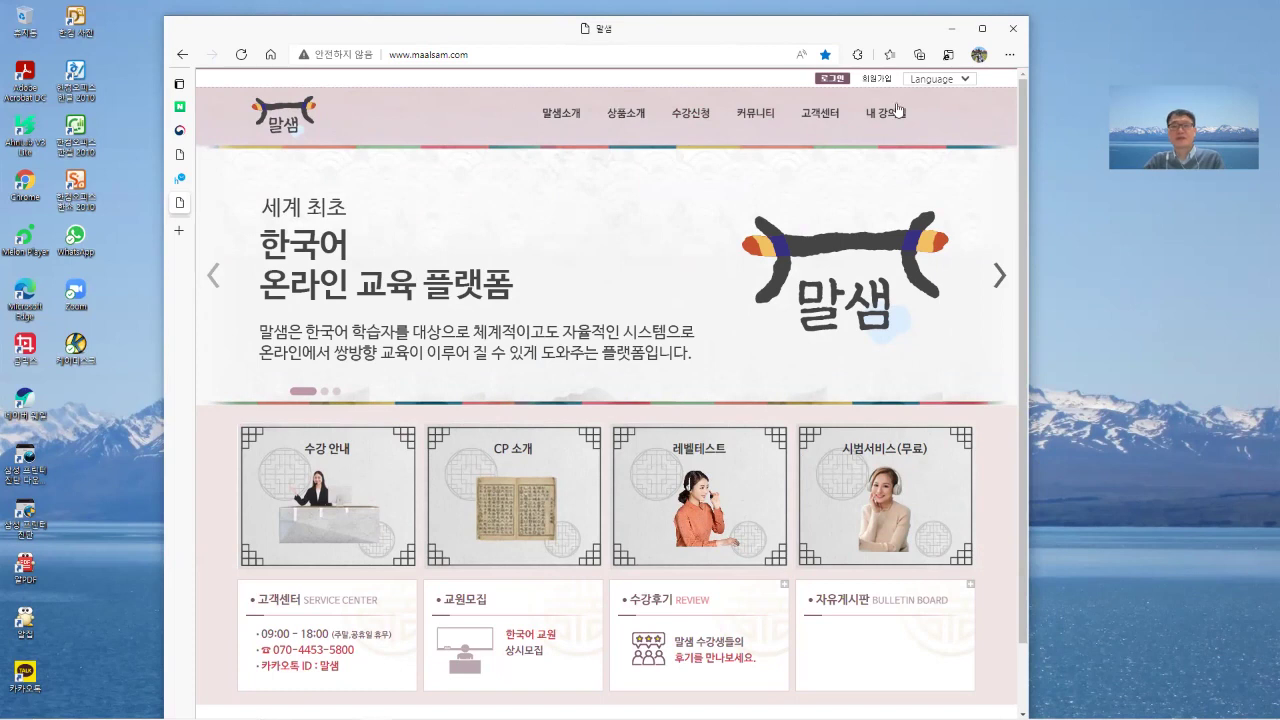
pyautogui.moveTo(917, 105)
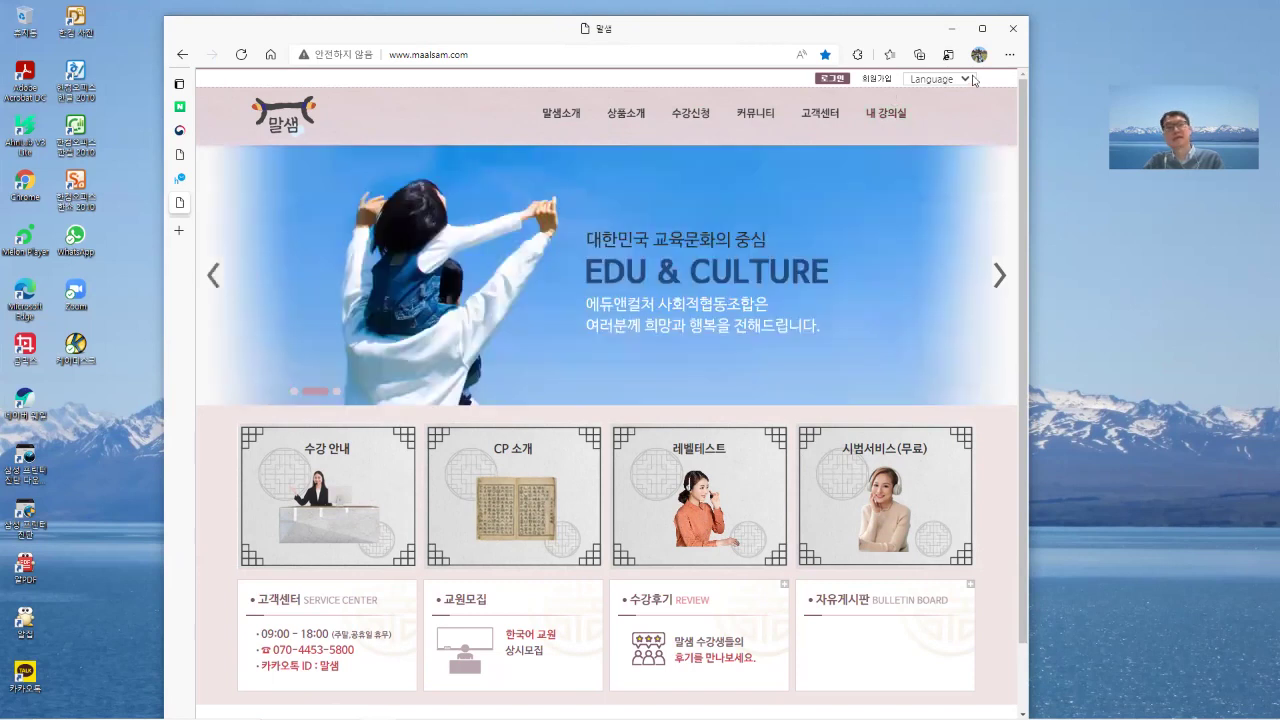
pyautogui.click(972, 79)
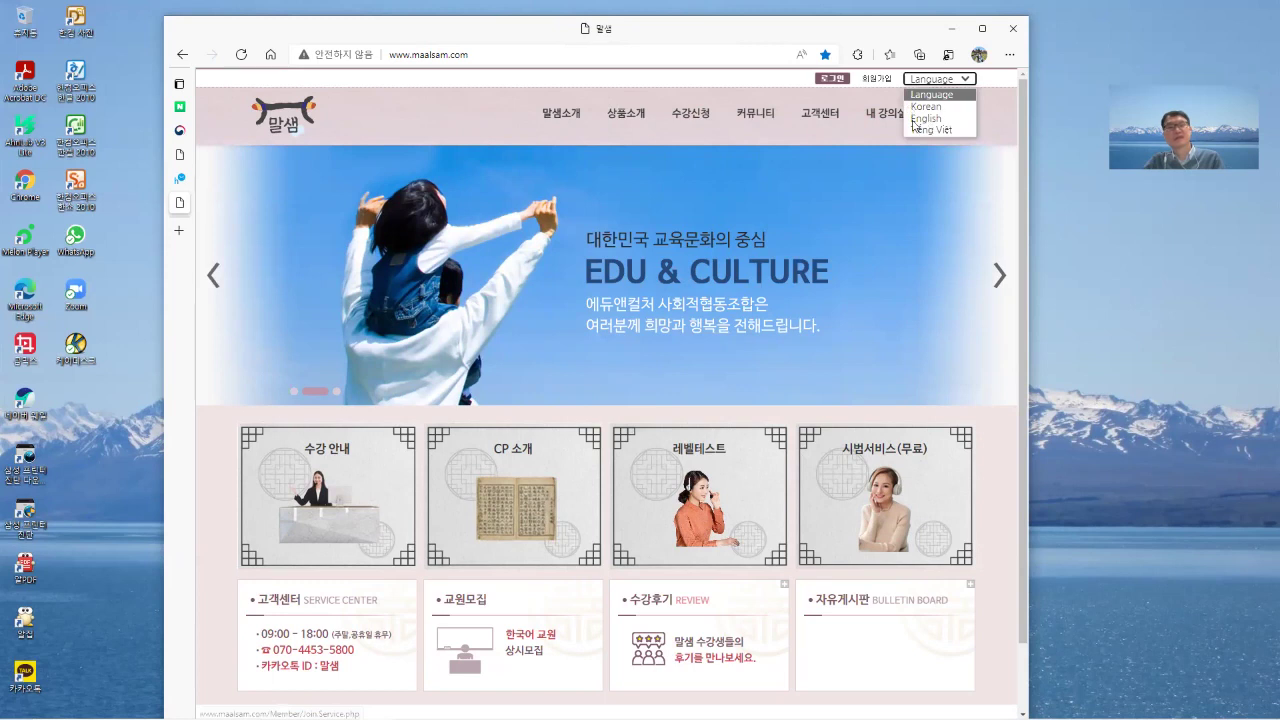
# Choose English from the Language dropdown to load en.maalsam.com.
pyautogui.click(916, 119)
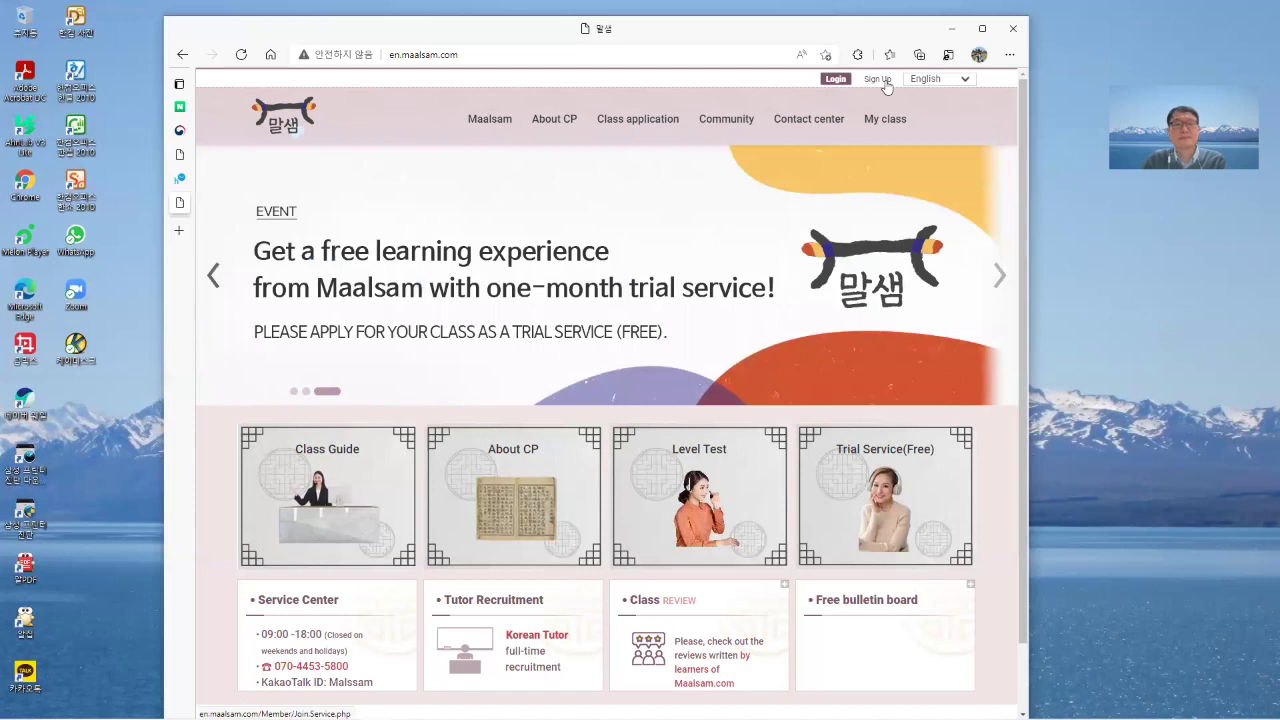
# Open Sign Up, accept the Terms and Conditions, and continue with NEXT.
pyautogui.click(880, 81)
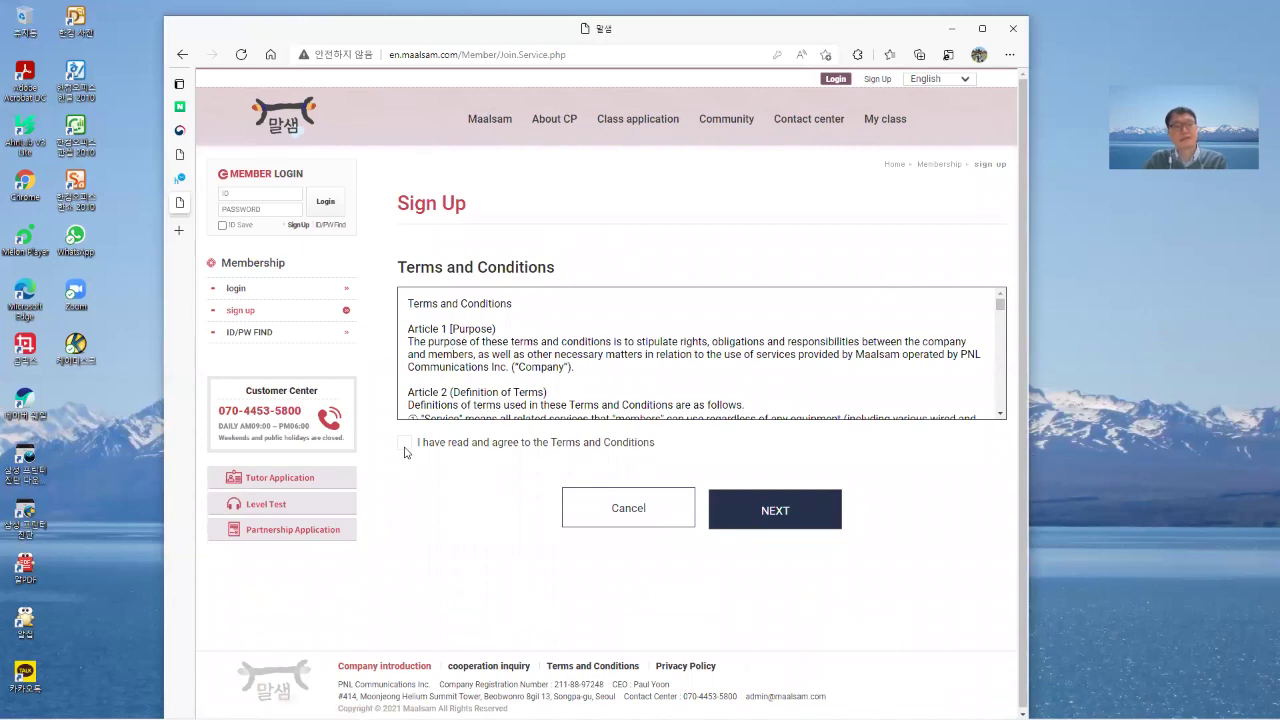
pyautogui.press('space')
pyautogui.scroll(-2, 680, 343)
pyautogui.scroll(2, 681, 343)
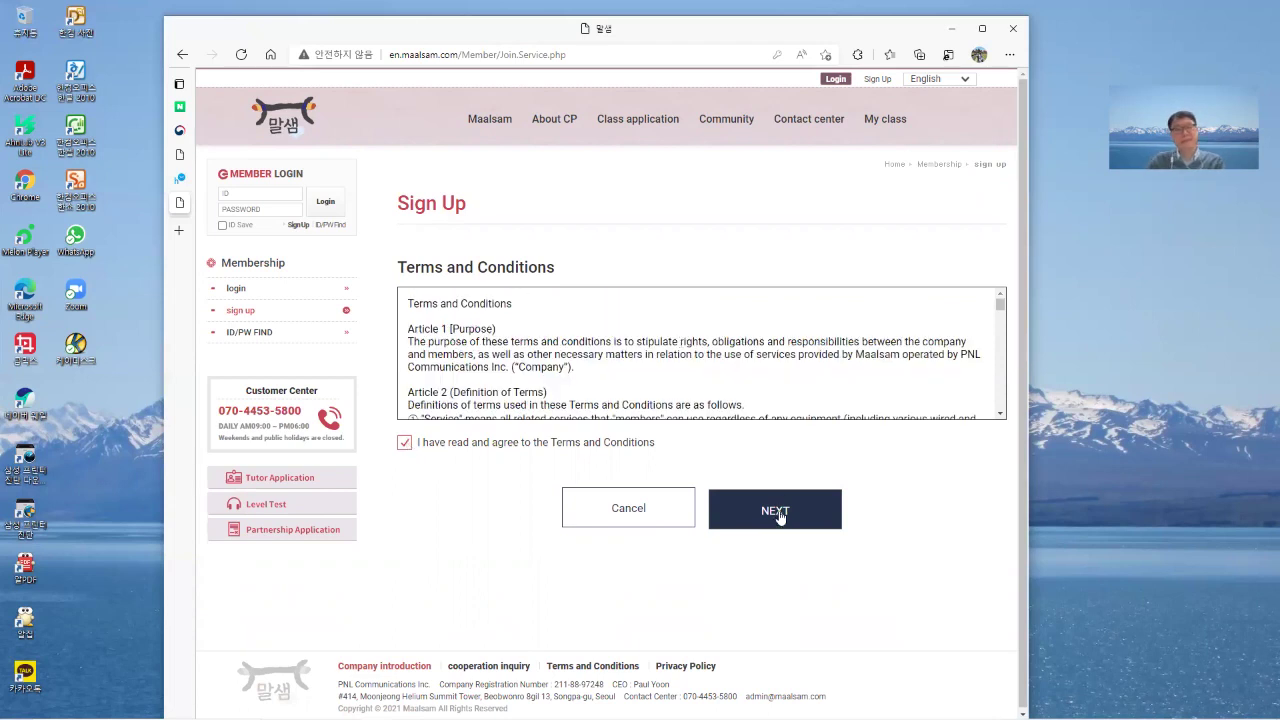
pyautogui.click(779, 514)
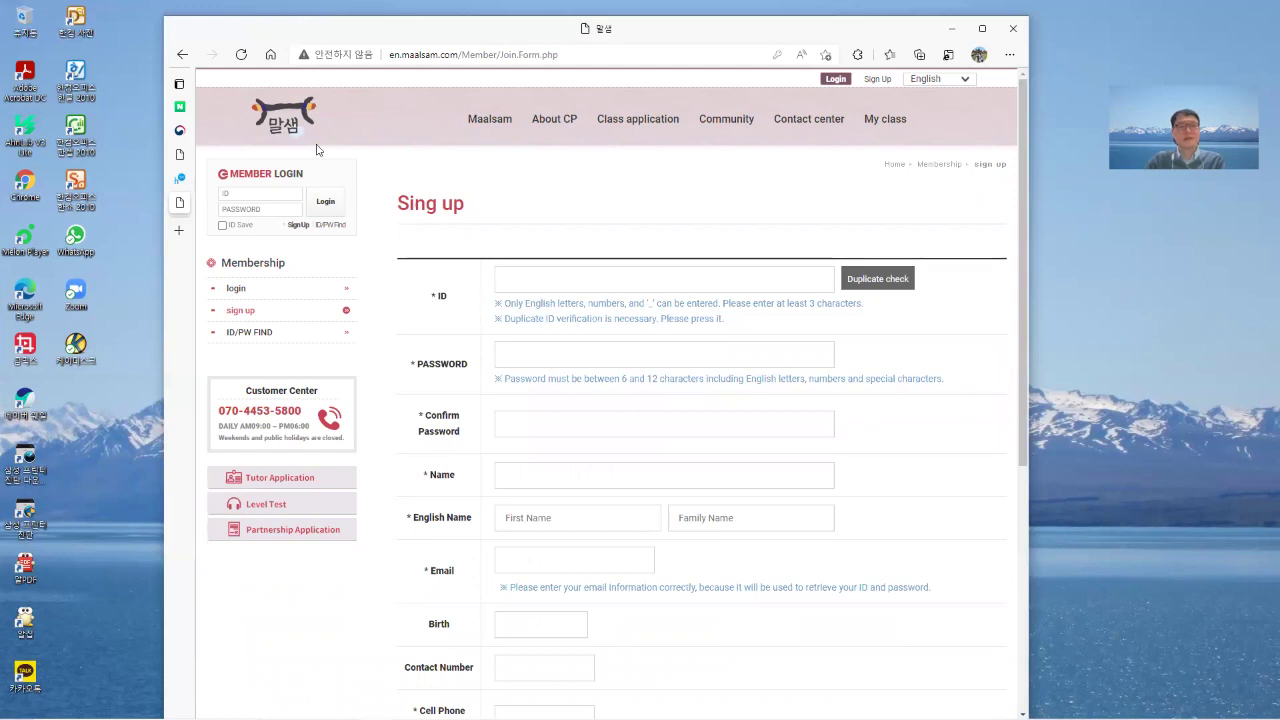
# Enter a new member ID, run Duplicate check, and dismiss the availability alert.
pyautogui.click(597, 280)
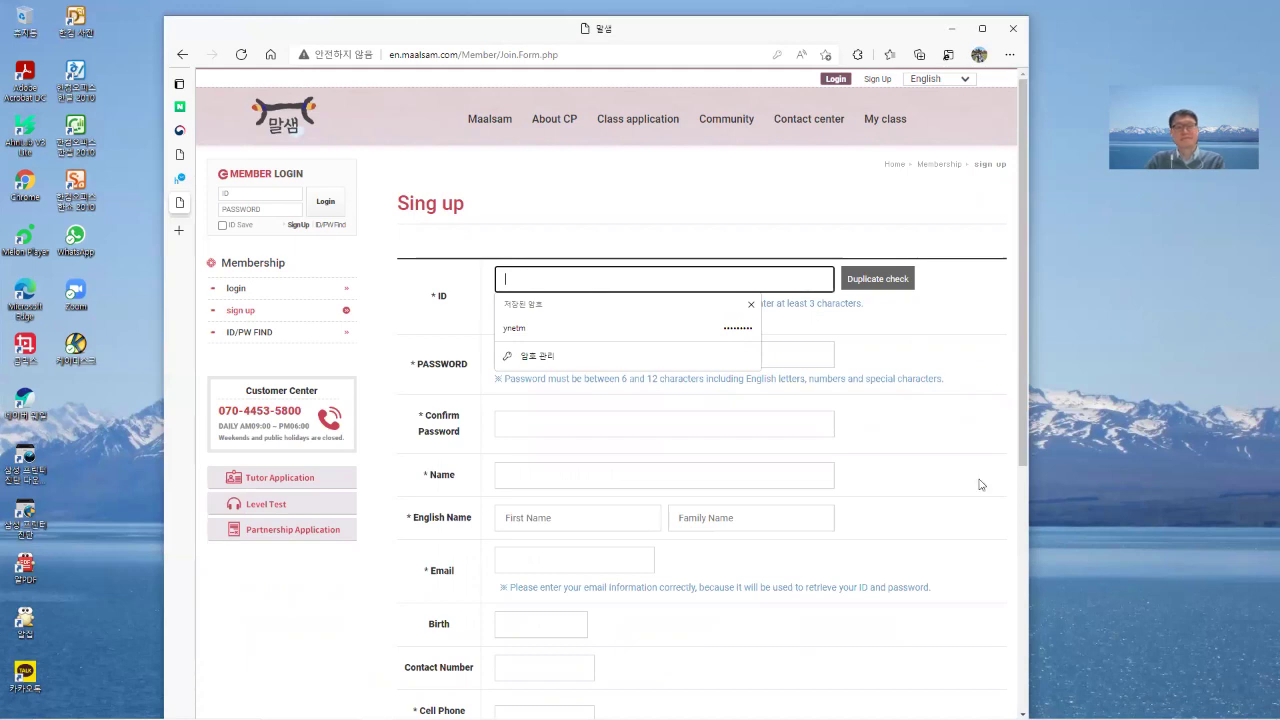
pyautogui.click(600, 390)
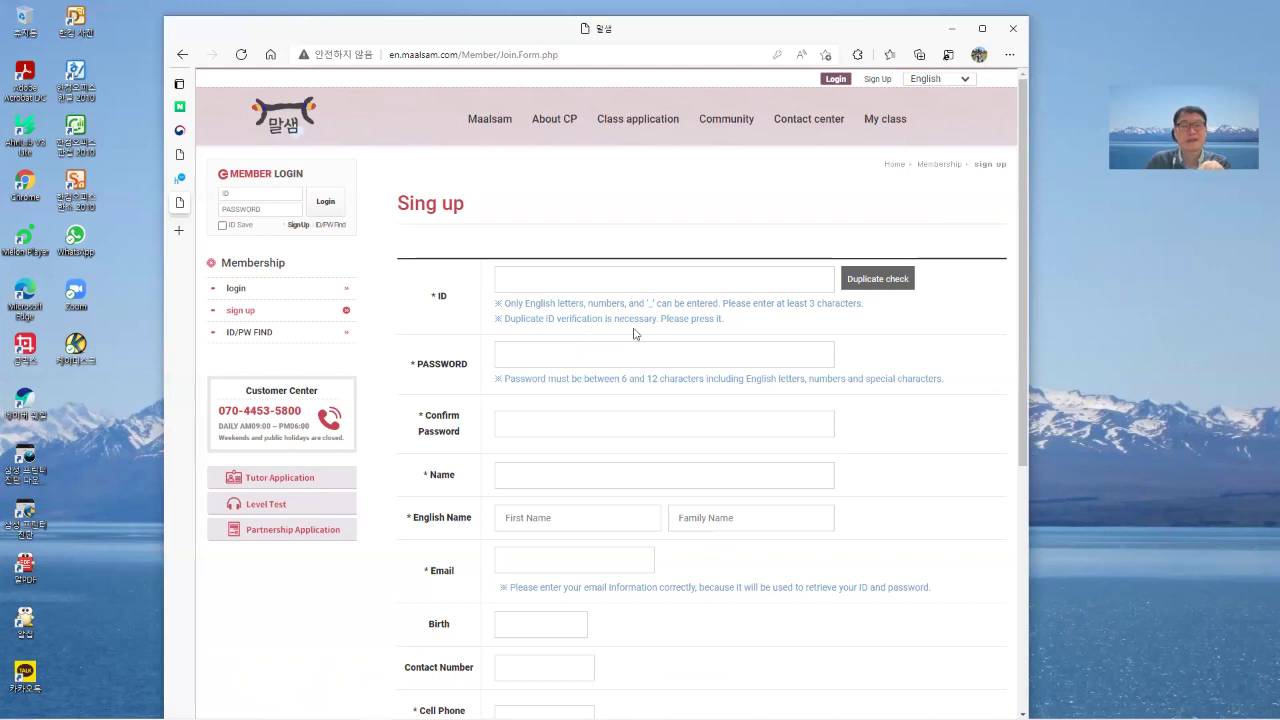
pyautogui.click(604, 284)
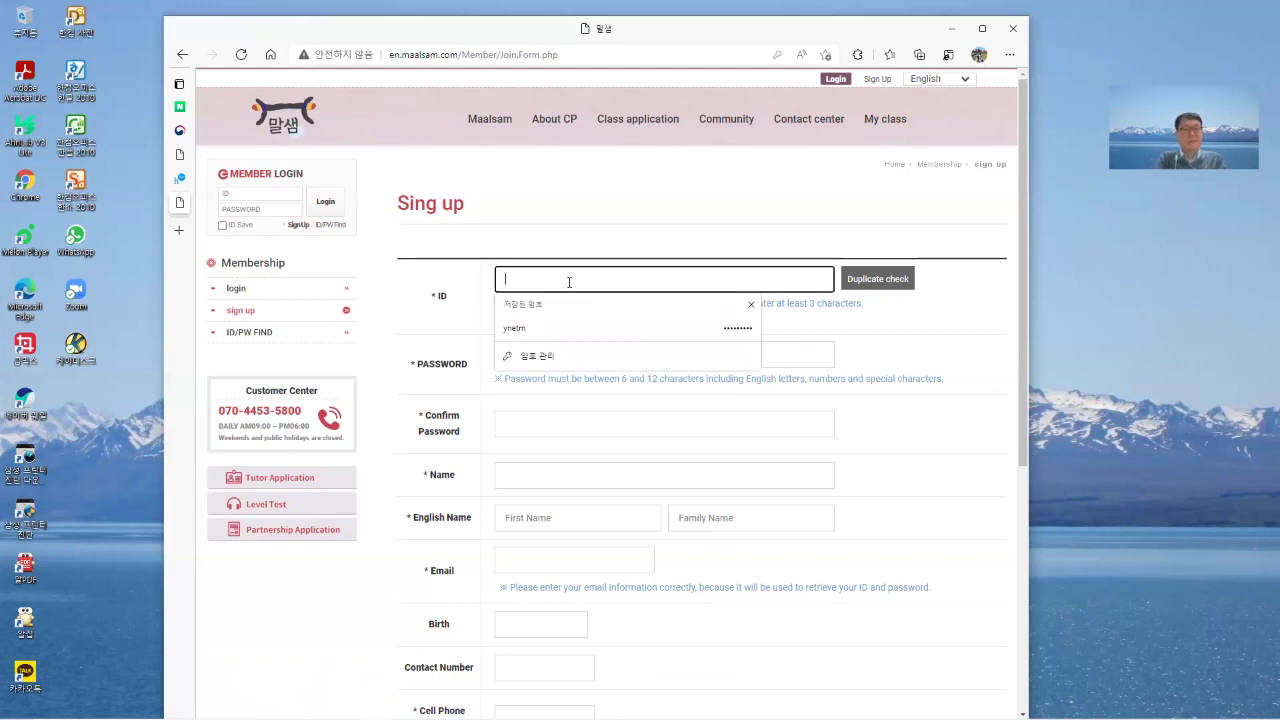
pyautogui.write('paul')
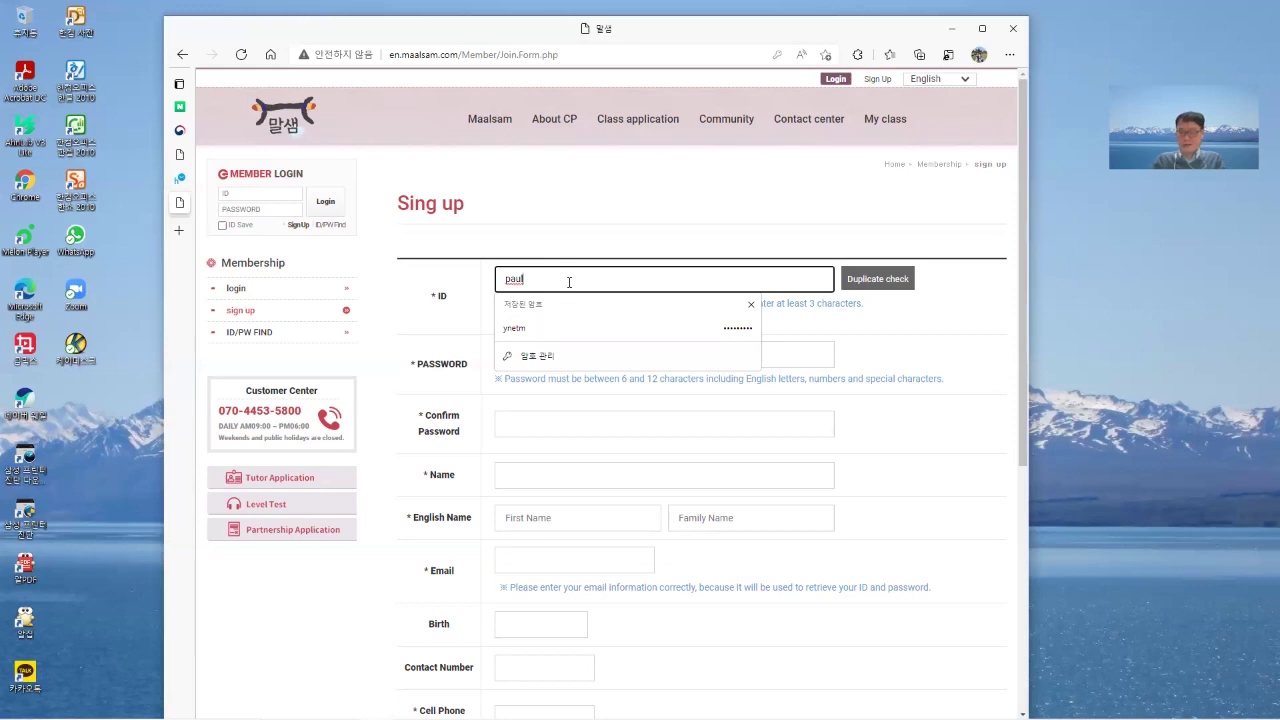
pyautogui.write('1234')
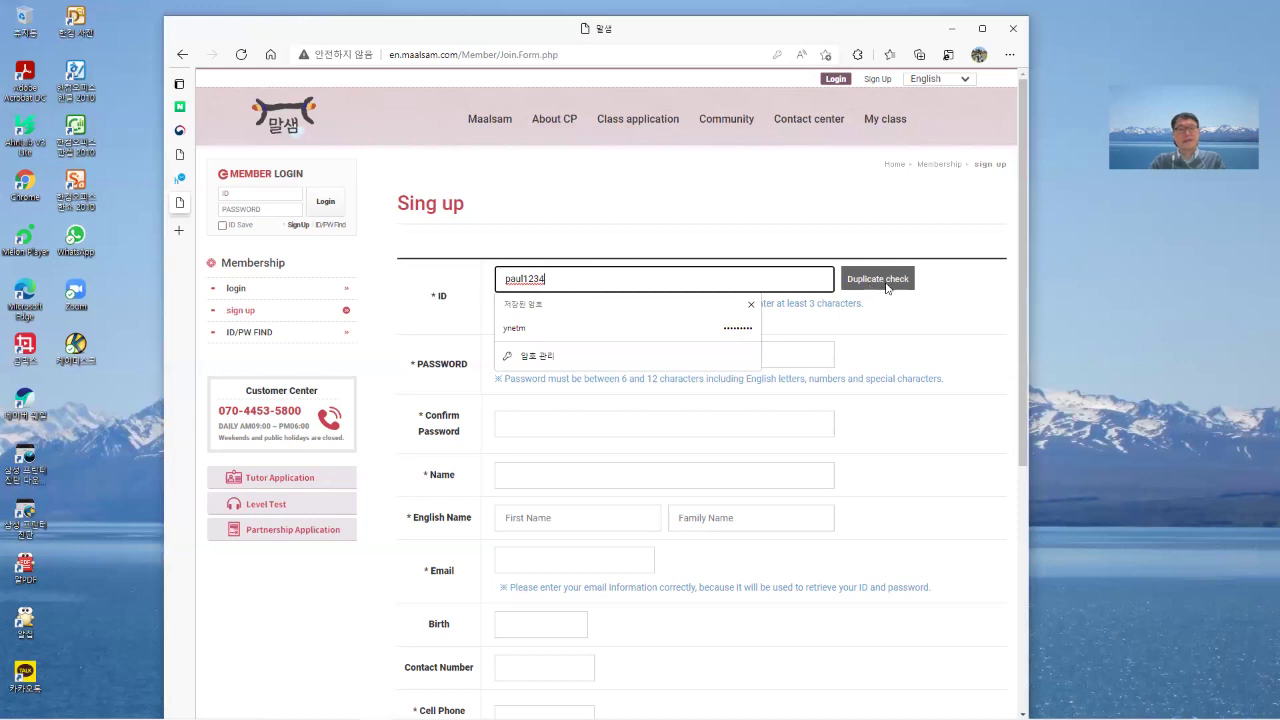
pyautogui.click(893, 281)
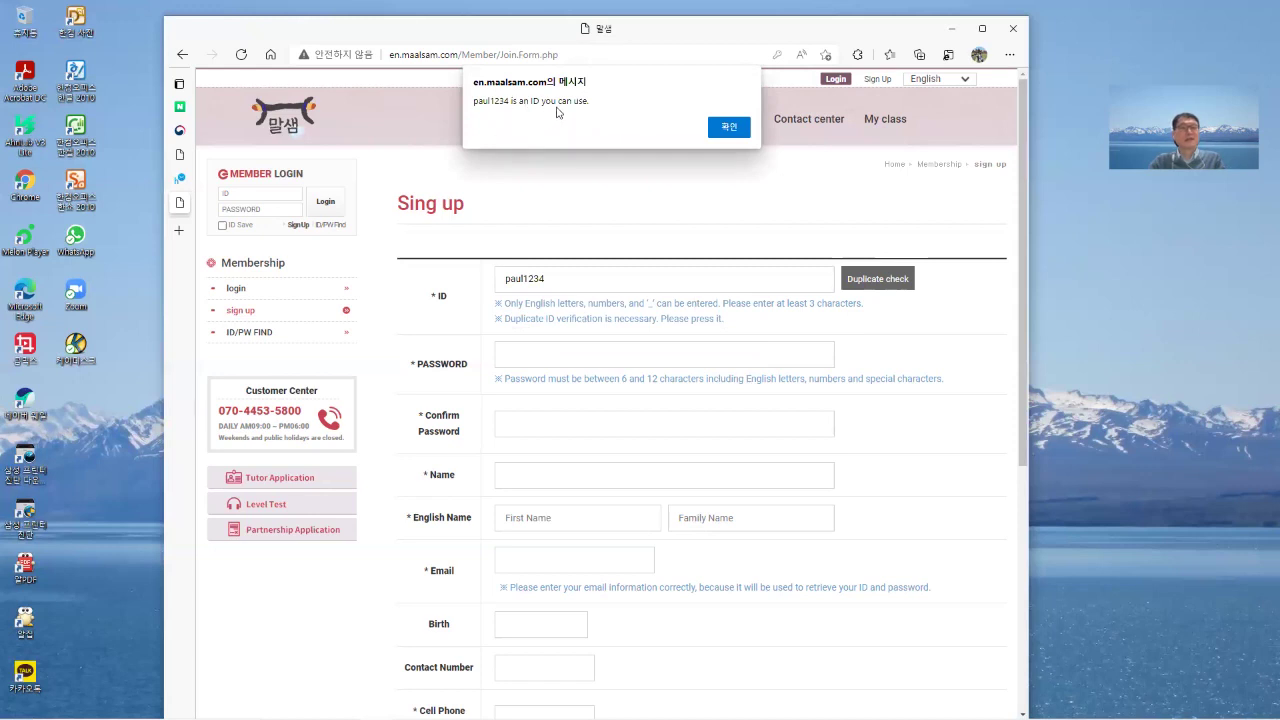
pyautogui.click(727, 130)
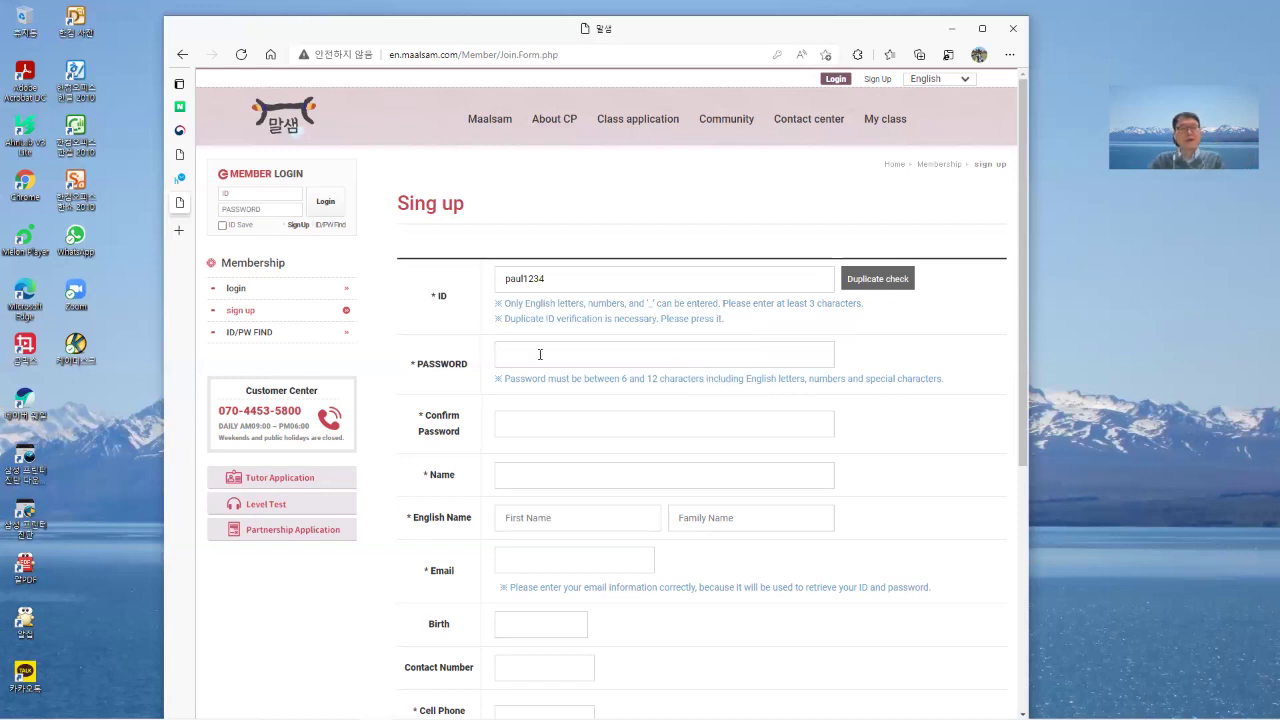
# Enter the account password and move to the Confirm Password field.
pyautogui.click(585, 361)
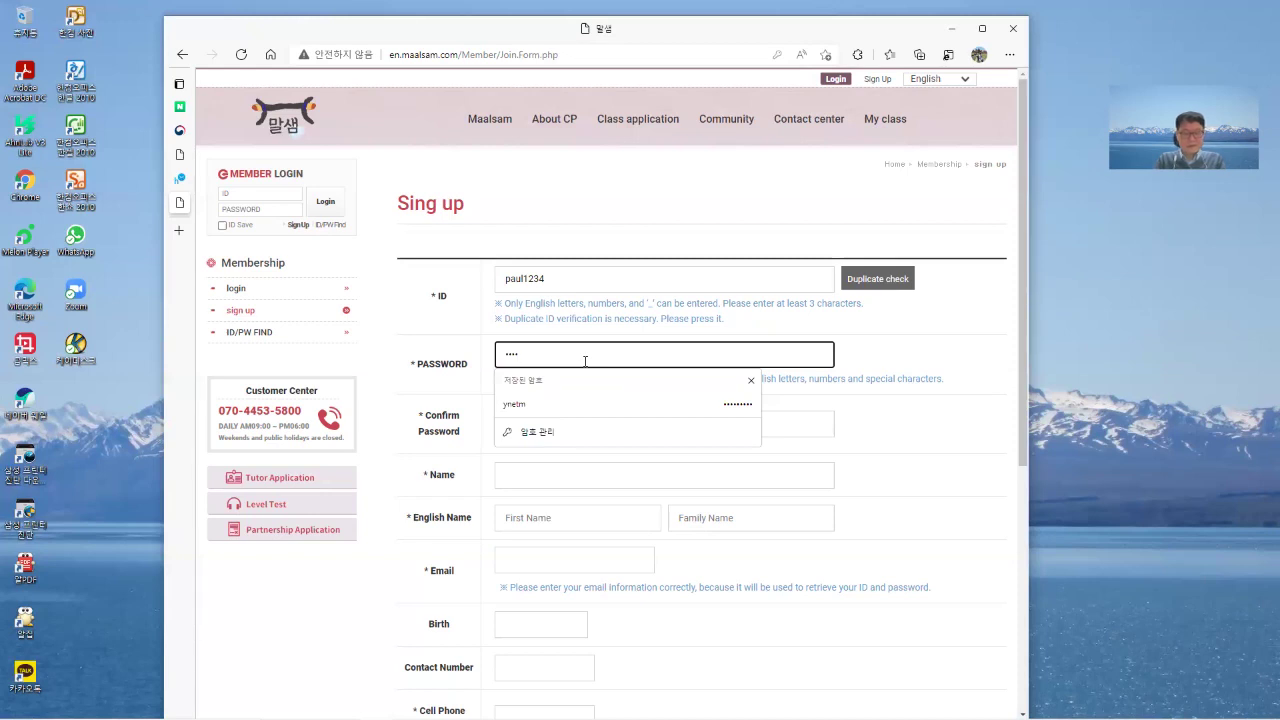
pyautogui.write('*')
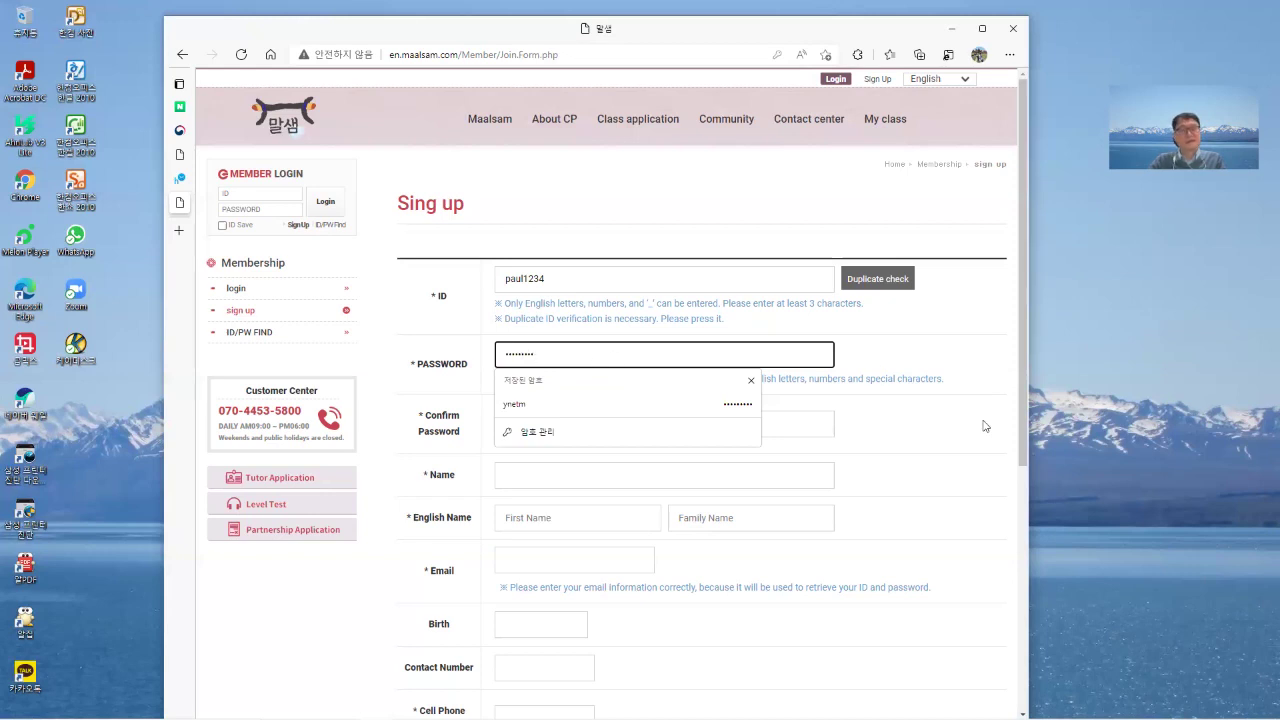
pyautogui.click(985, 354)
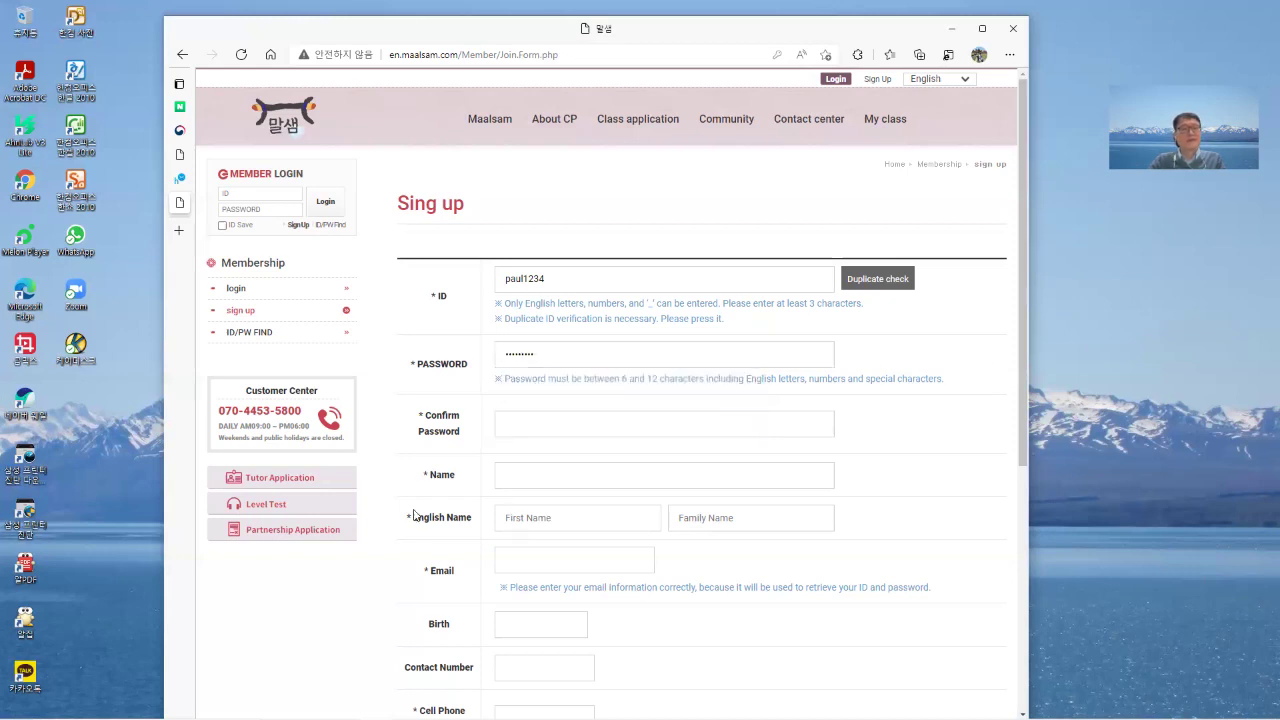
pyautogui.click(512, 422)
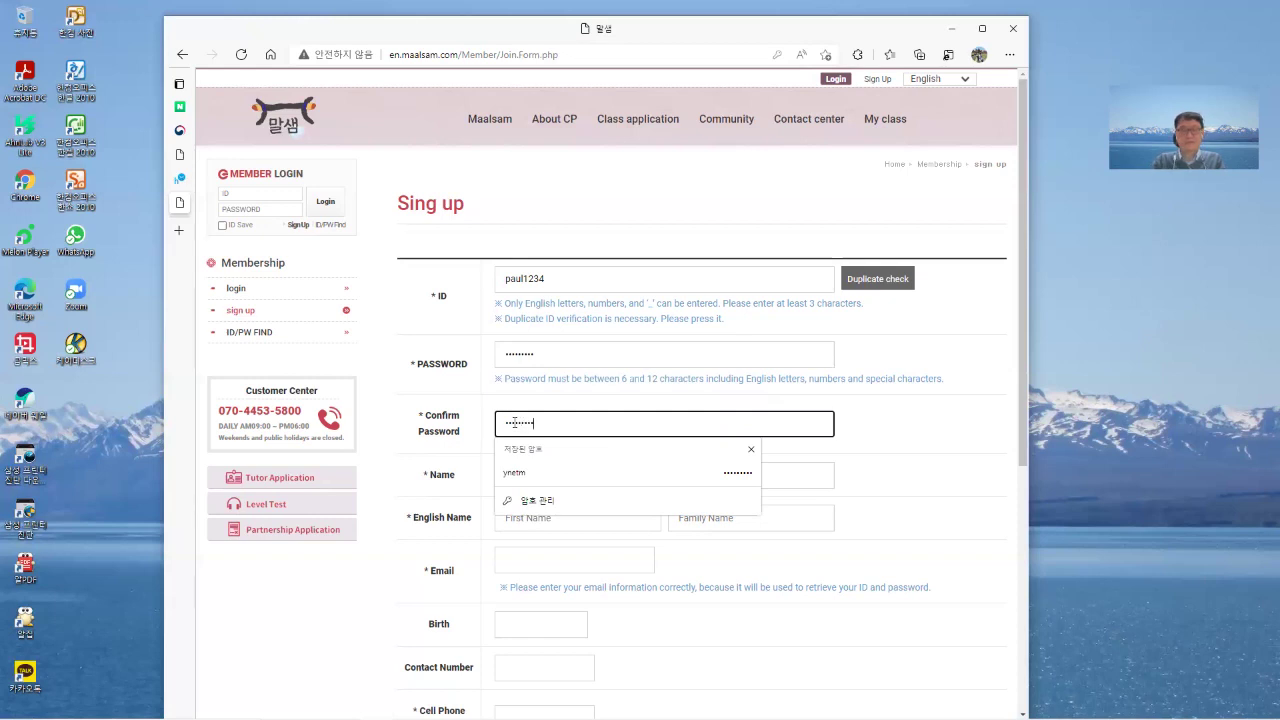
# Type the member's name and begin the English first name.
pyautogui.click(936, 441)
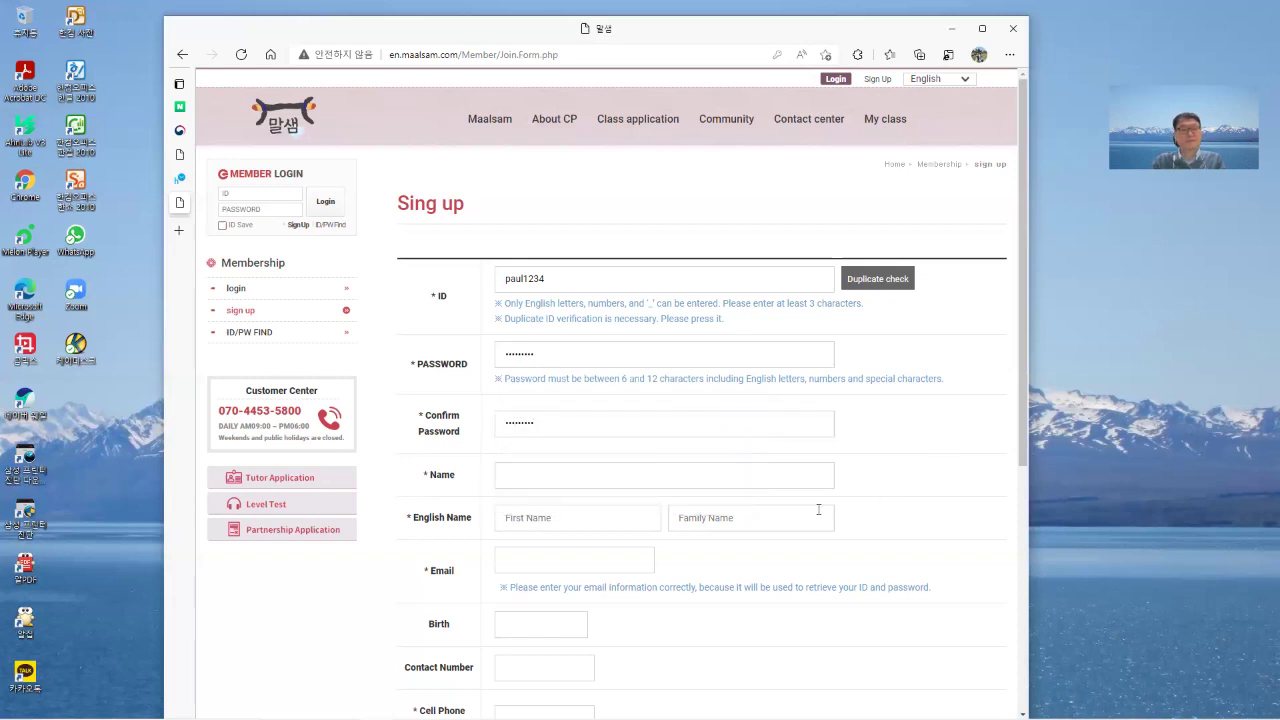
pyautogui.click(552, 478)
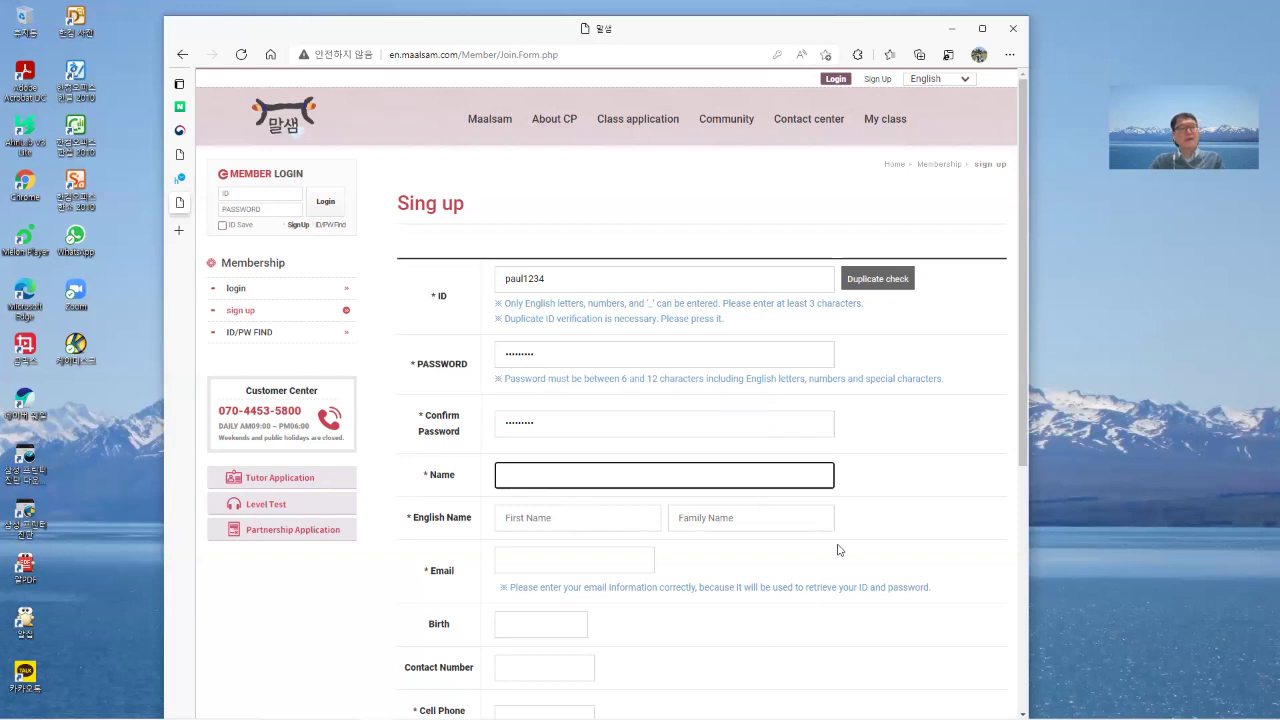
pyautogui.scroll(-1, 900, 425)
pyautogui.scroll(-2, 900, 425)
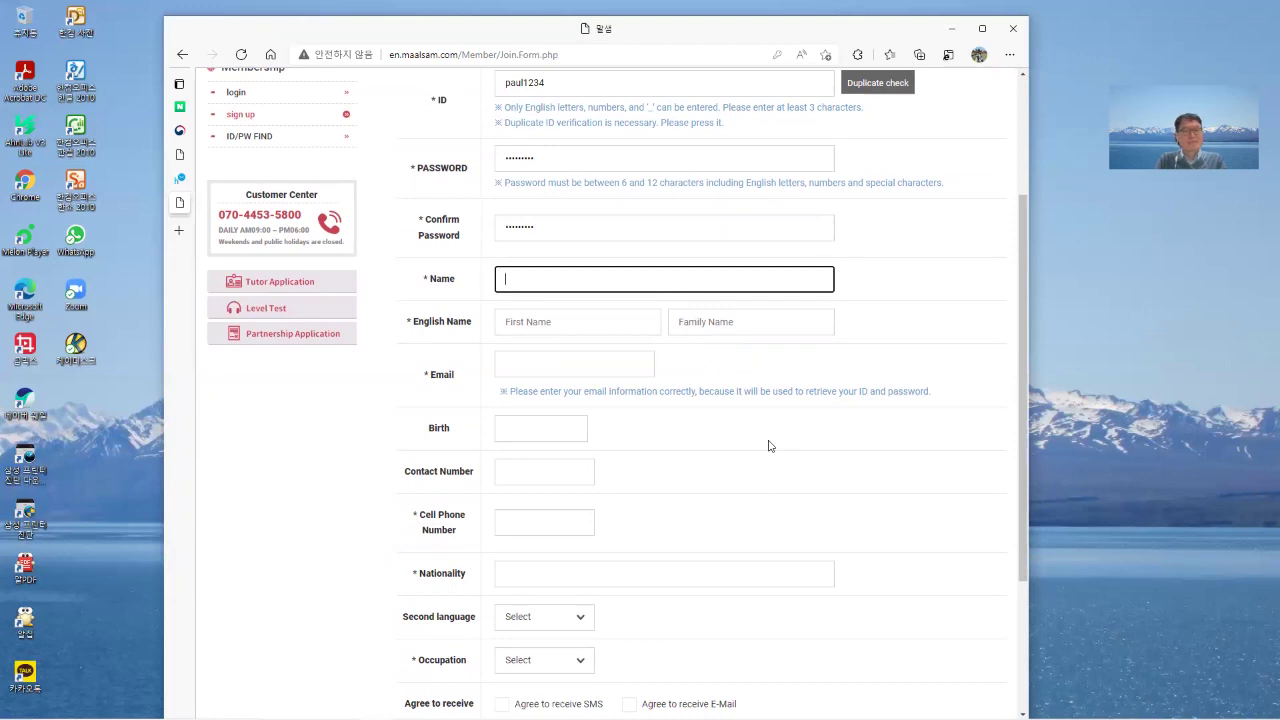
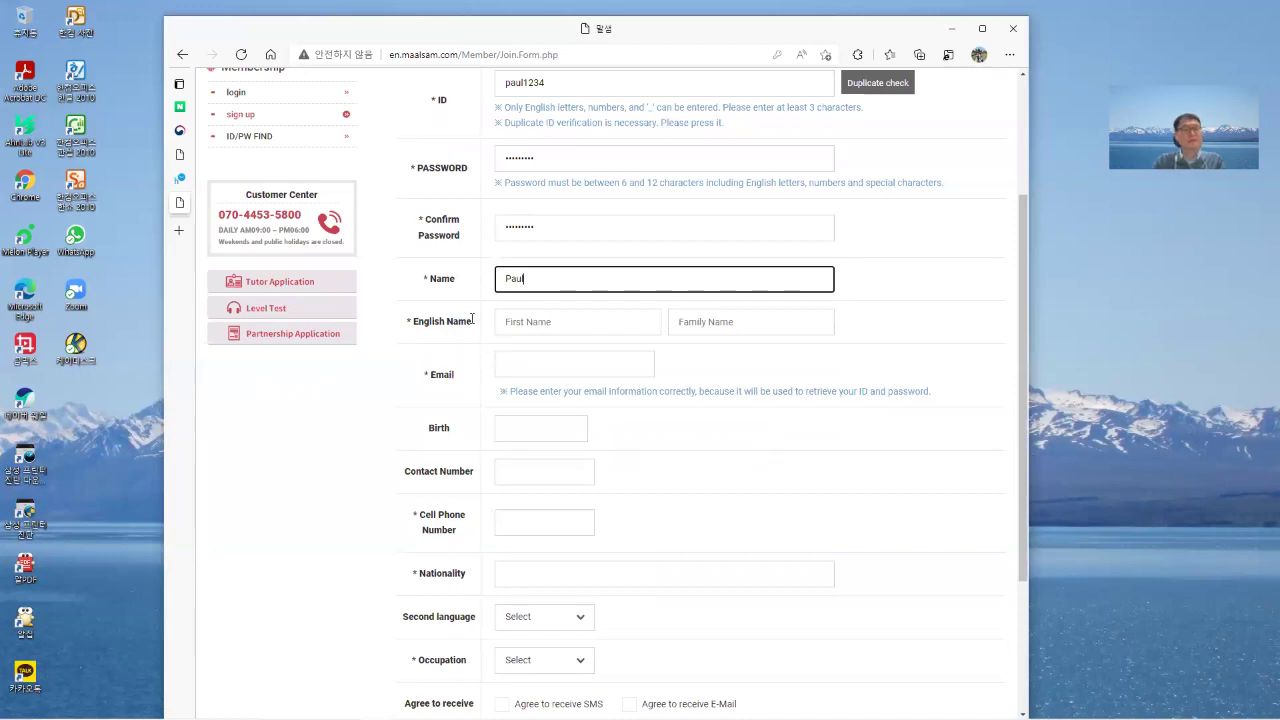
pyautogui.click(537, 318)
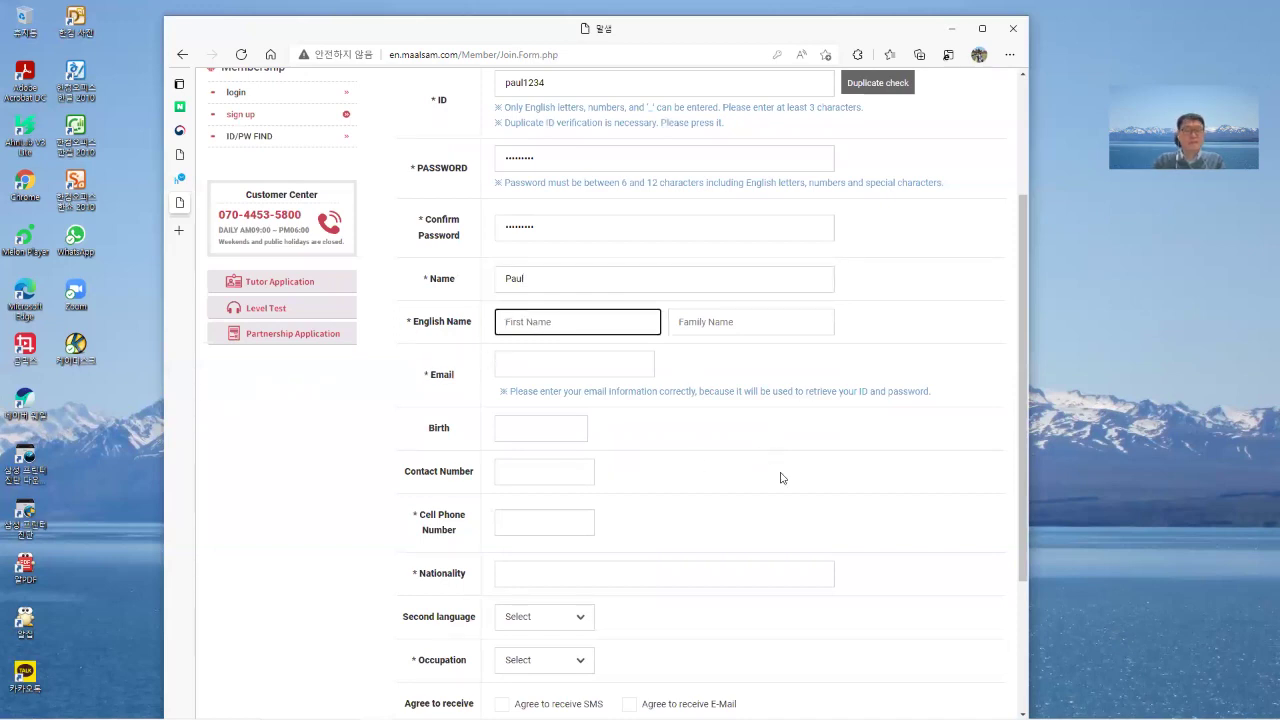
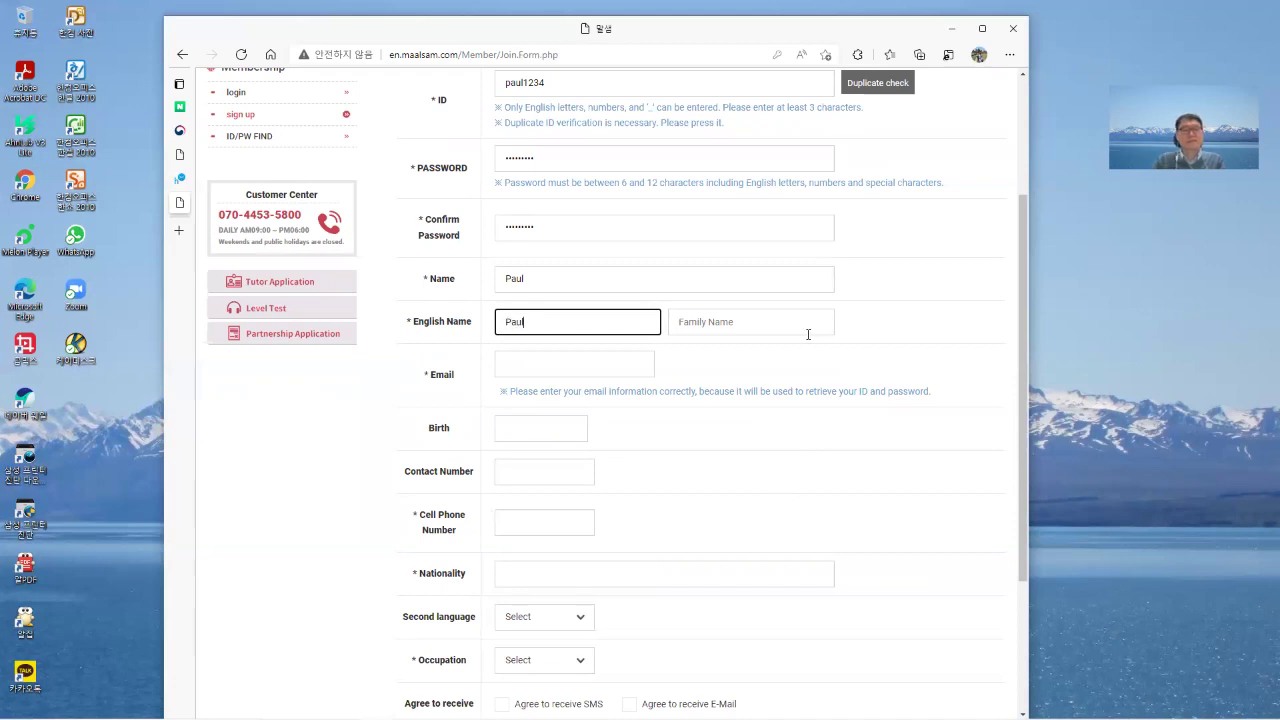
# Fill in the family name and the member's e-mail address.
pyautogui.click(805, 330)
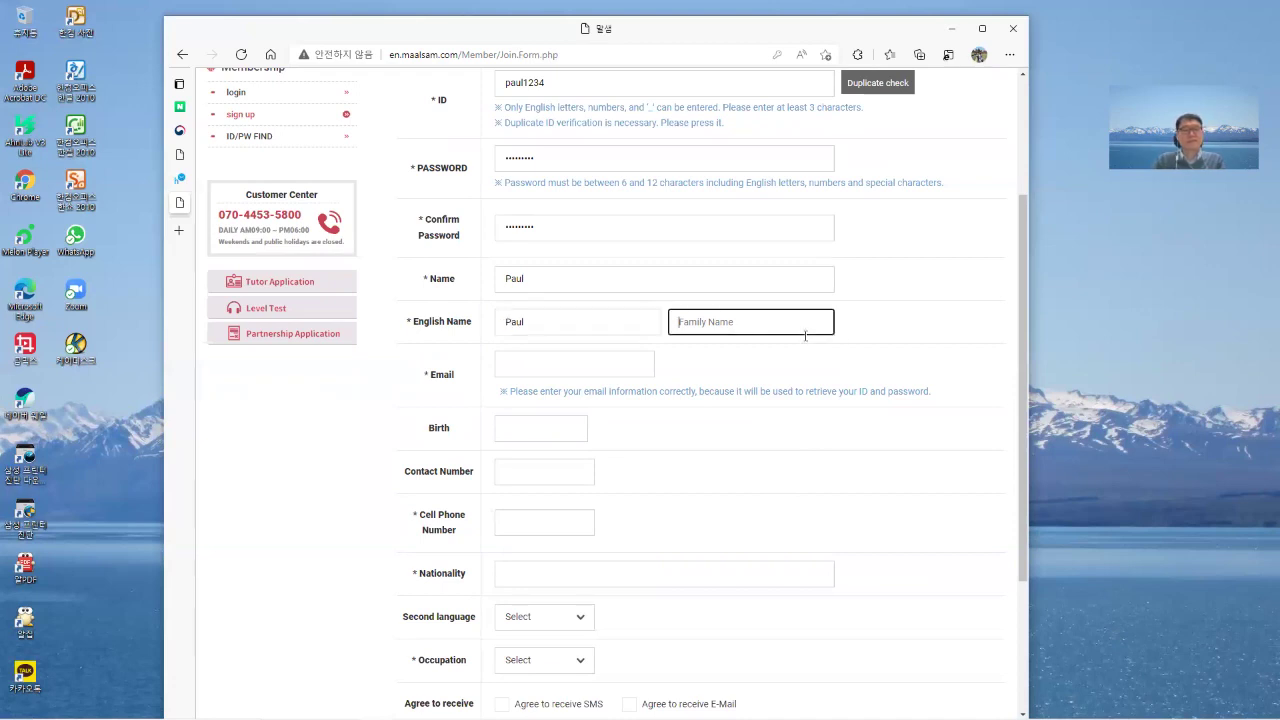
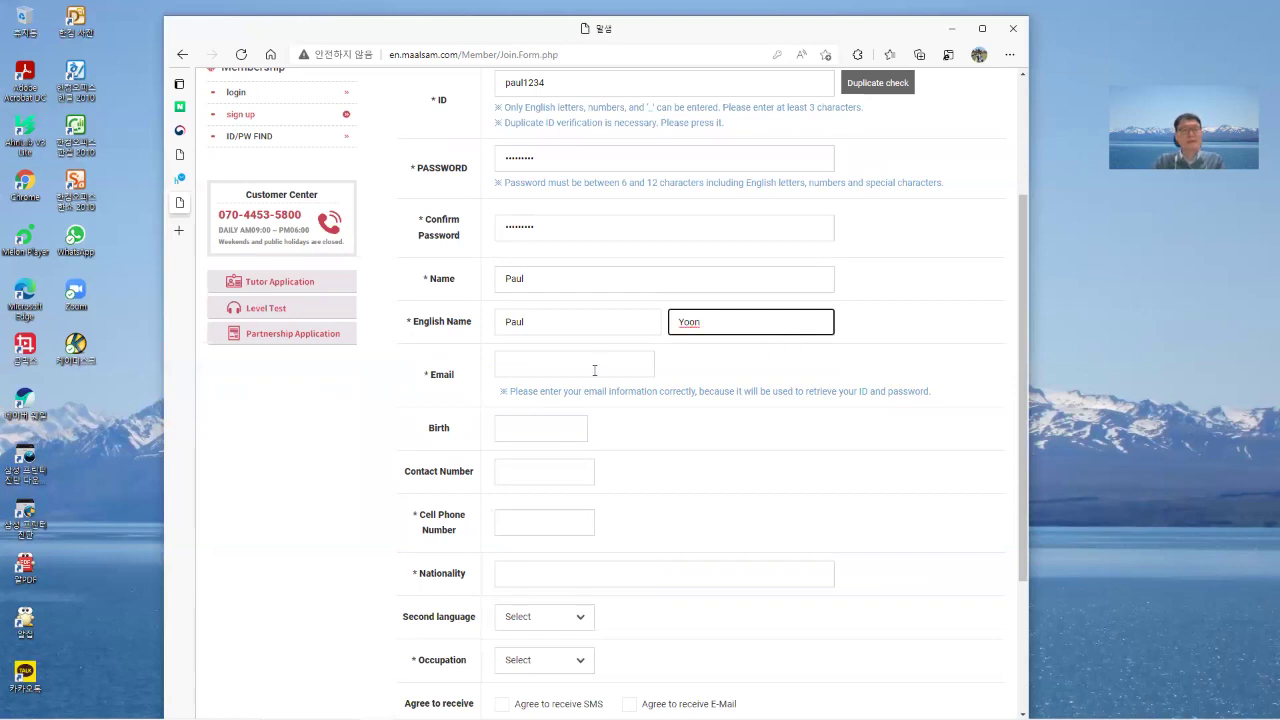
pyautogui.click(596, 369)
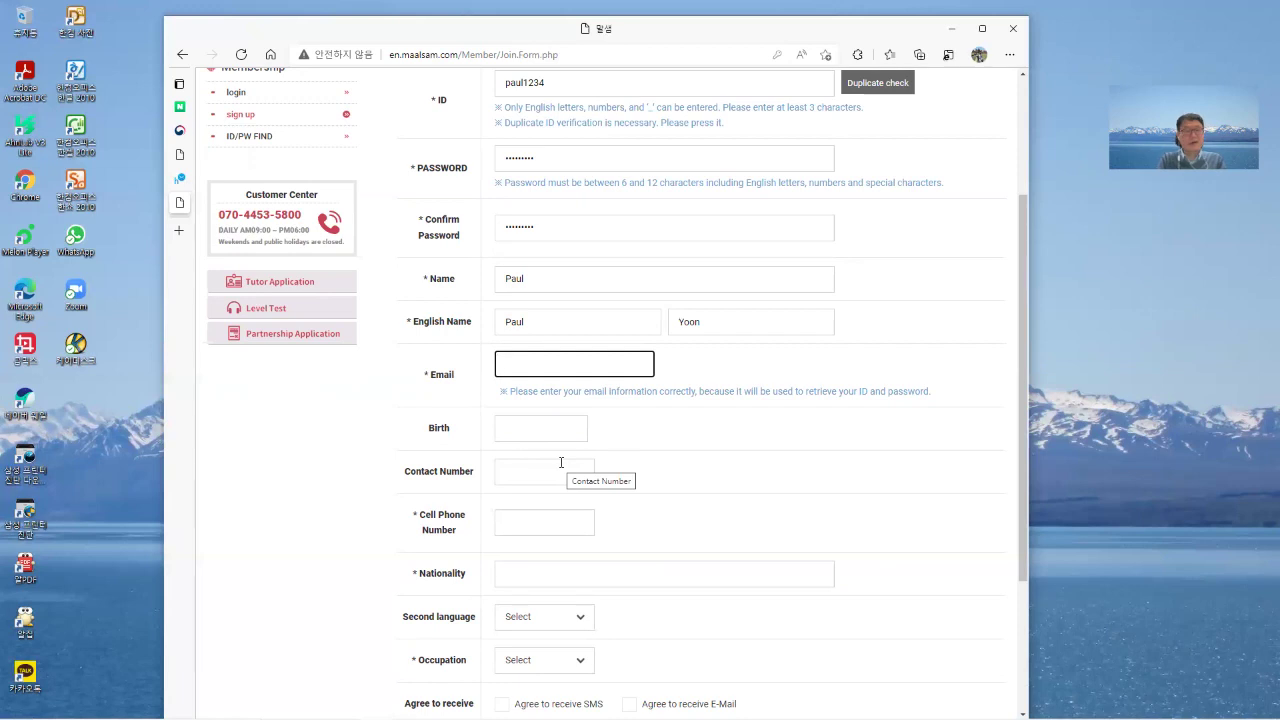
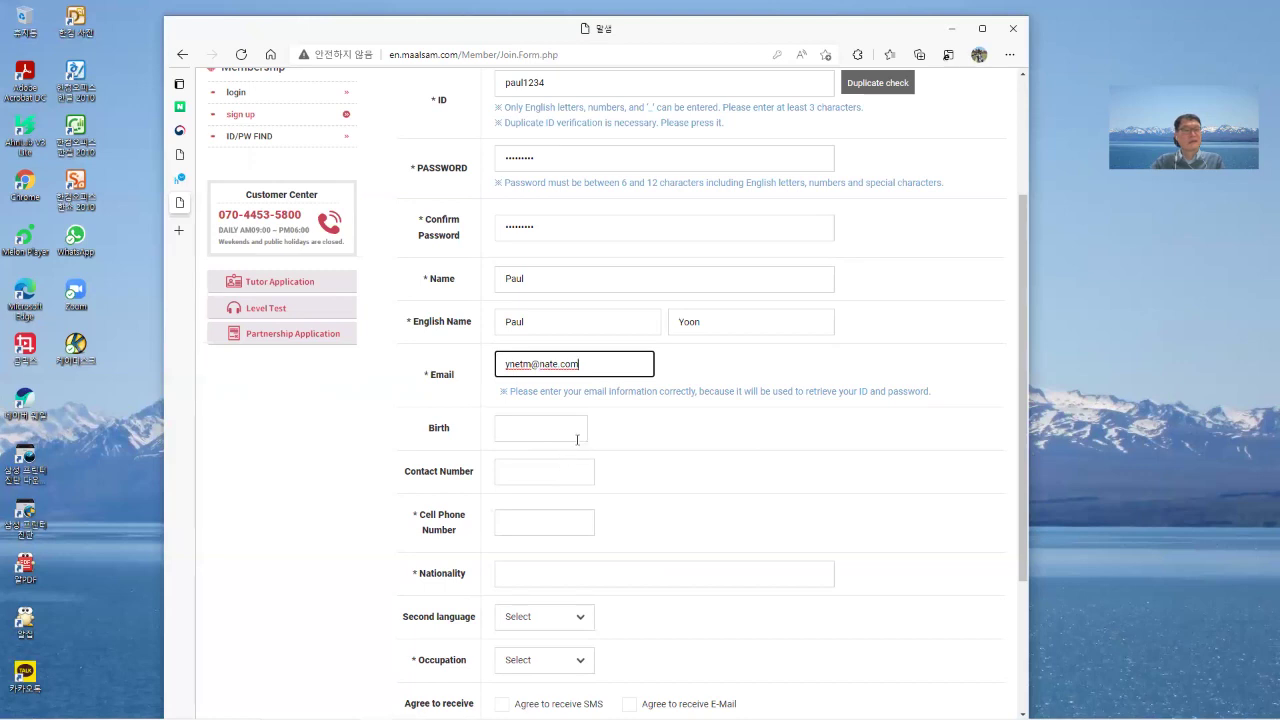
# Pick 1996, August (8월) and day 6 in the Birth calendar.
pyautogui.click(574, 431)
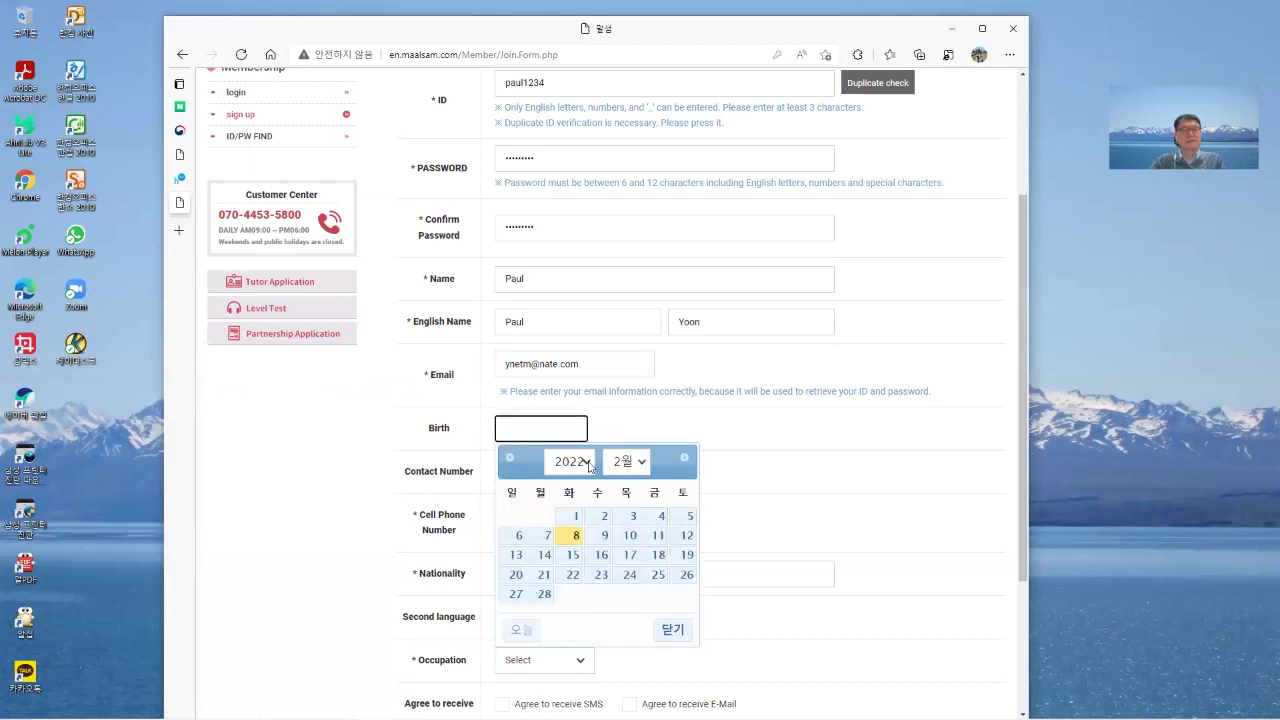
pyautogui.click(588, 466)
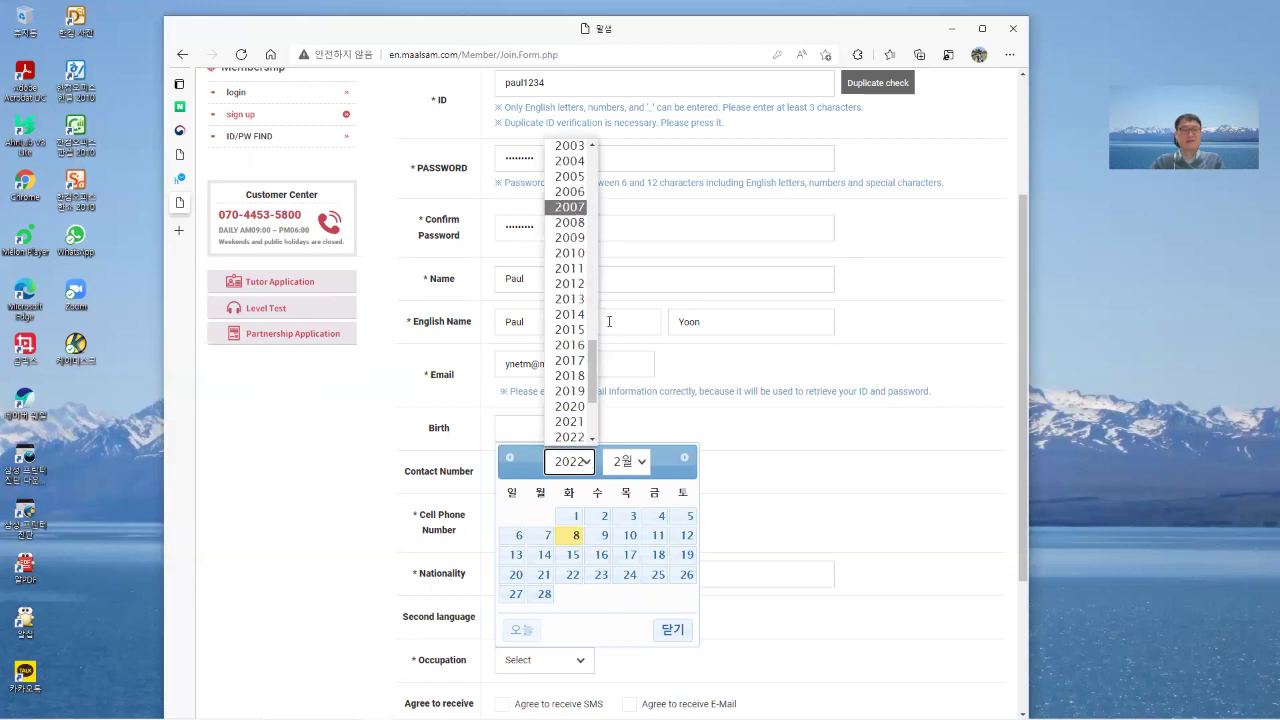
pyautogui.scroll(5, 569, 230)
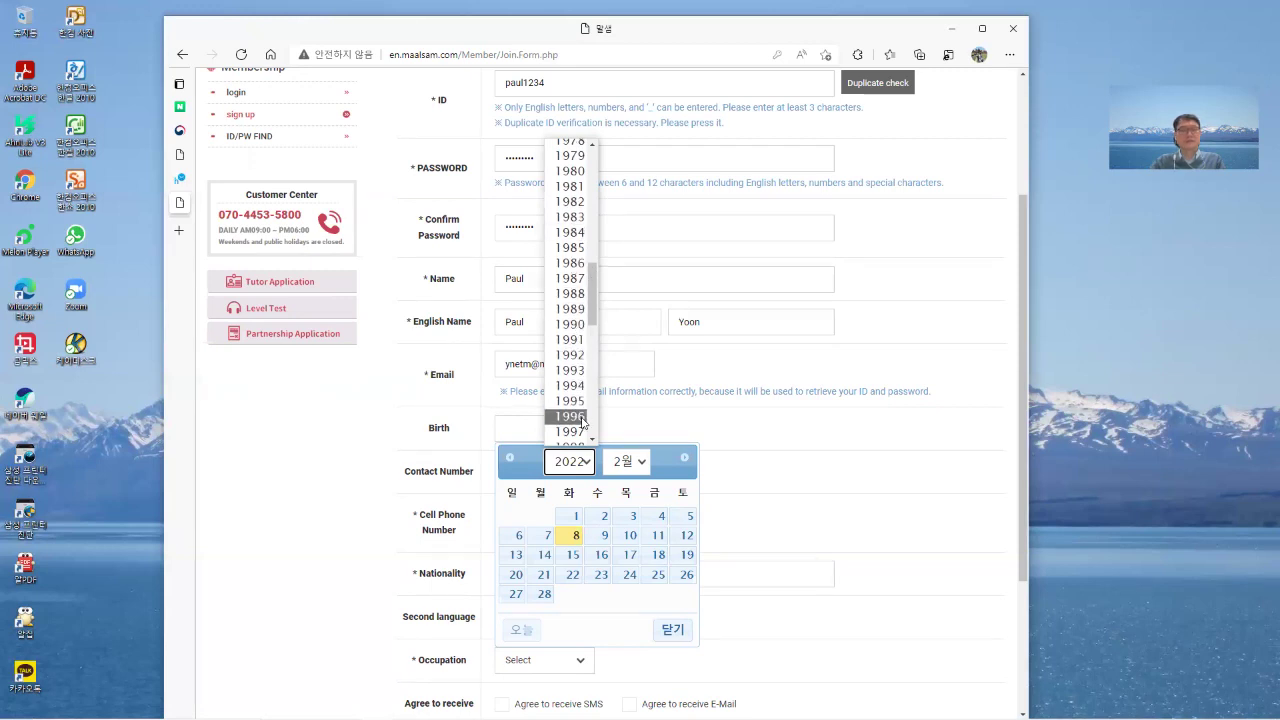
pyautogui.click(570, 416)
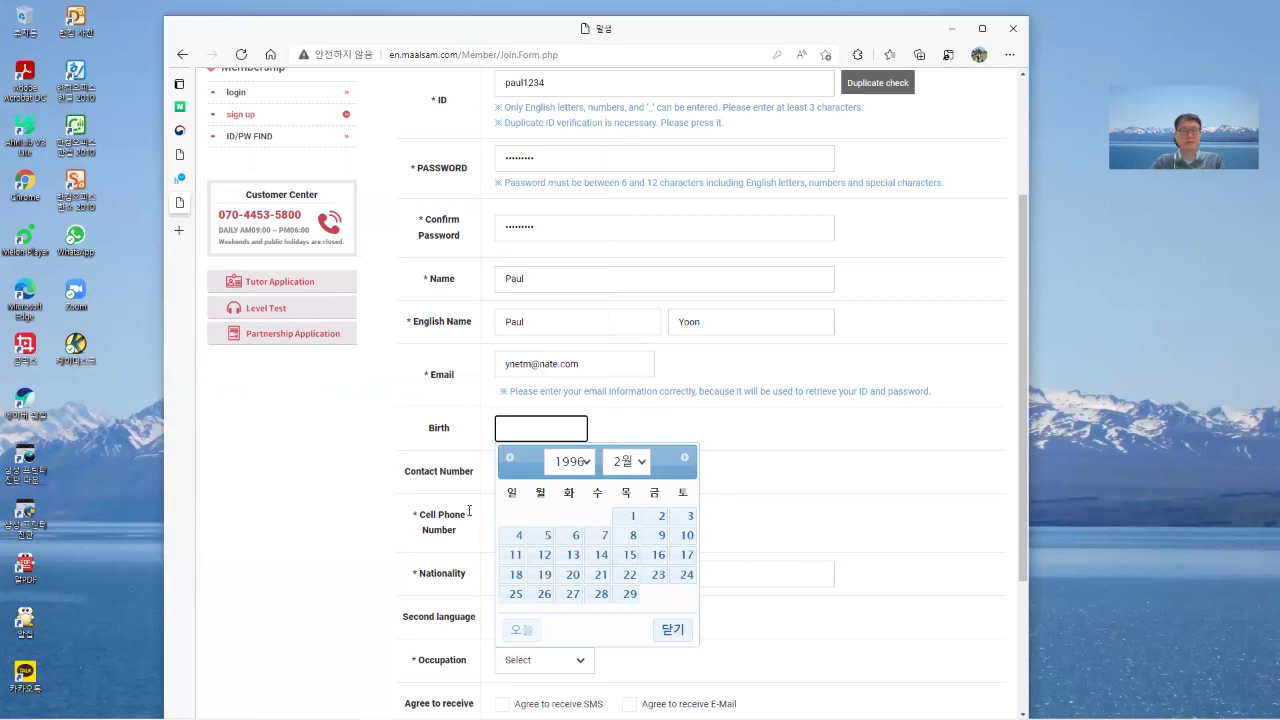
pyautogui.click(646, 466)
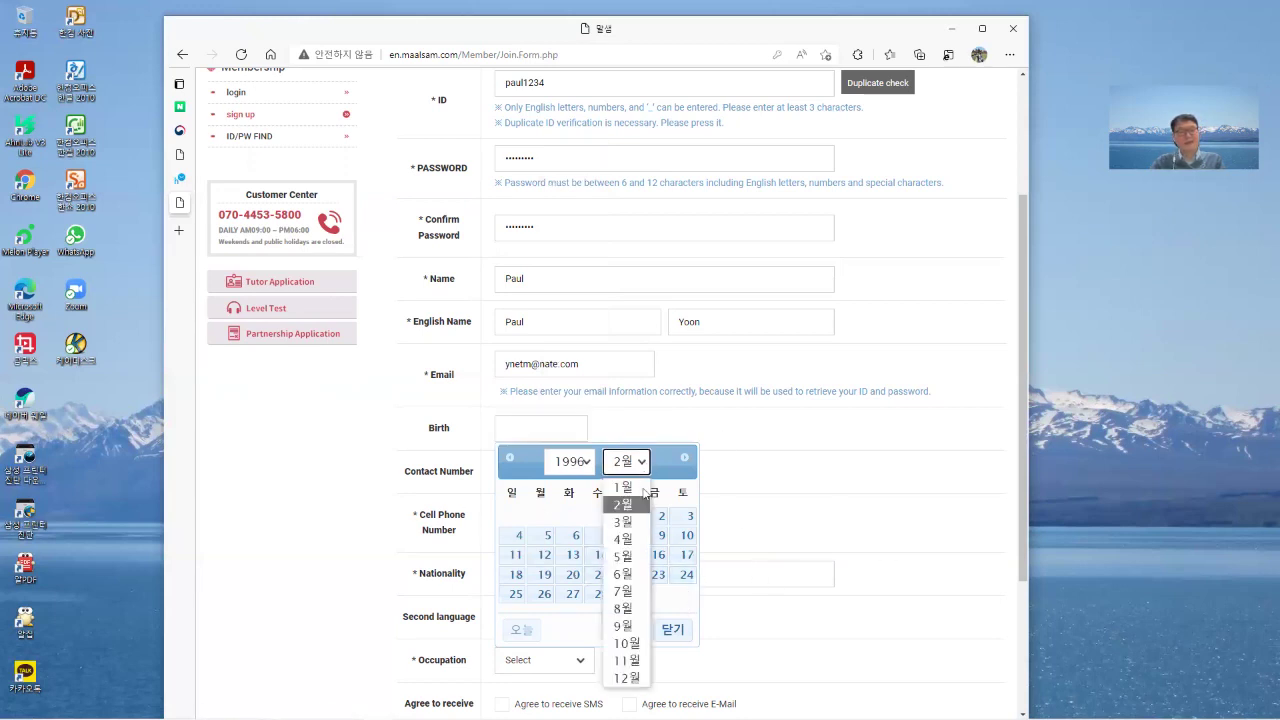
pyautogui.click(648, 607)
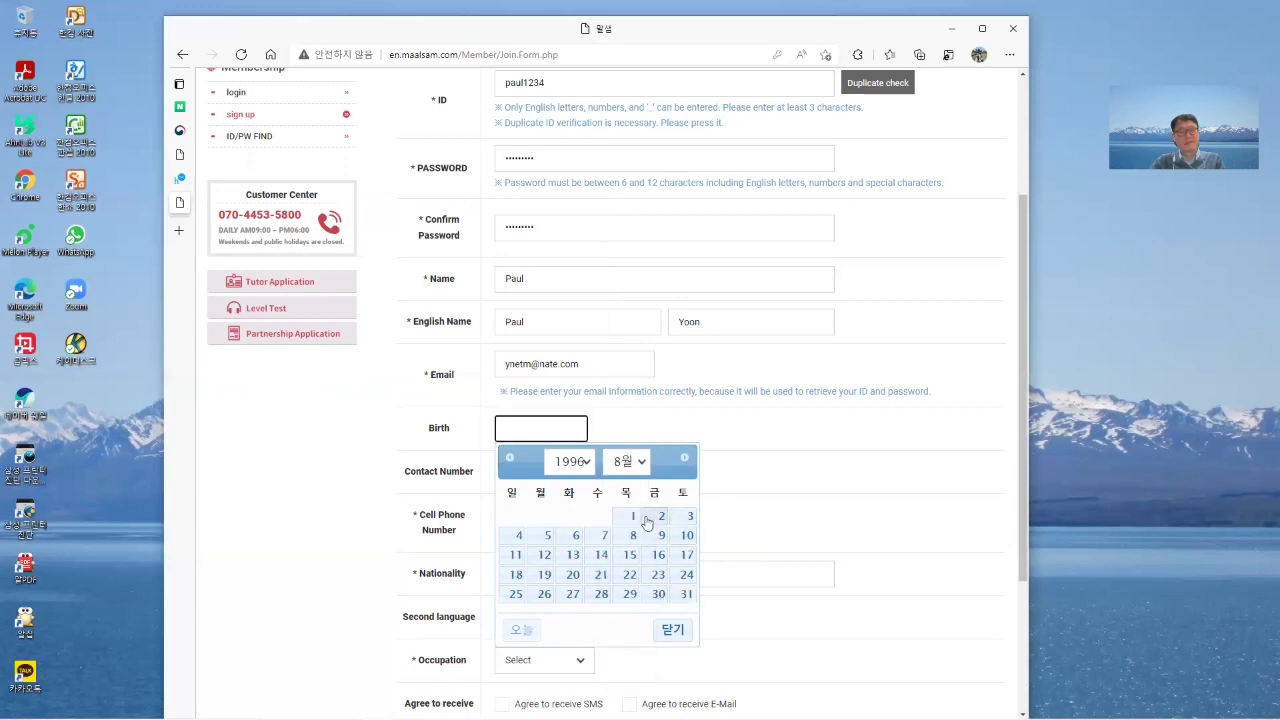
pyautogui.click(575, 540)
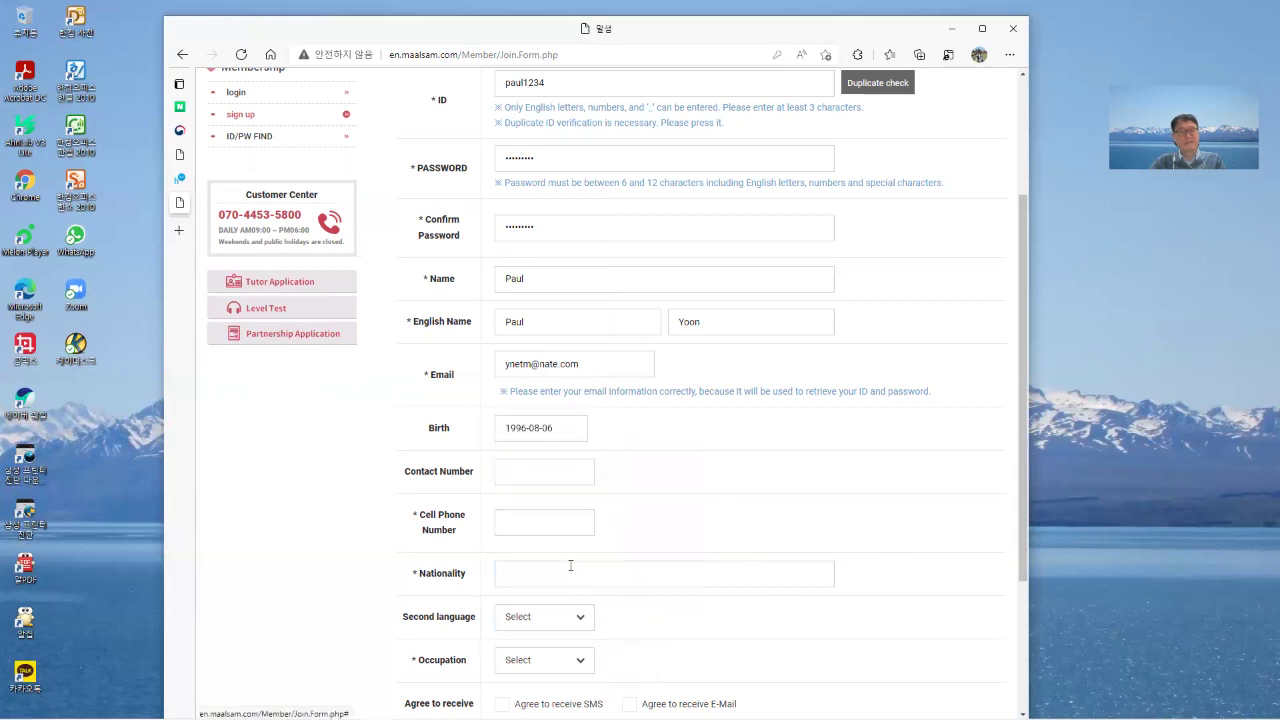
# Enter the member's contact number and cell phone number.
pyautogui.click(521, 477)
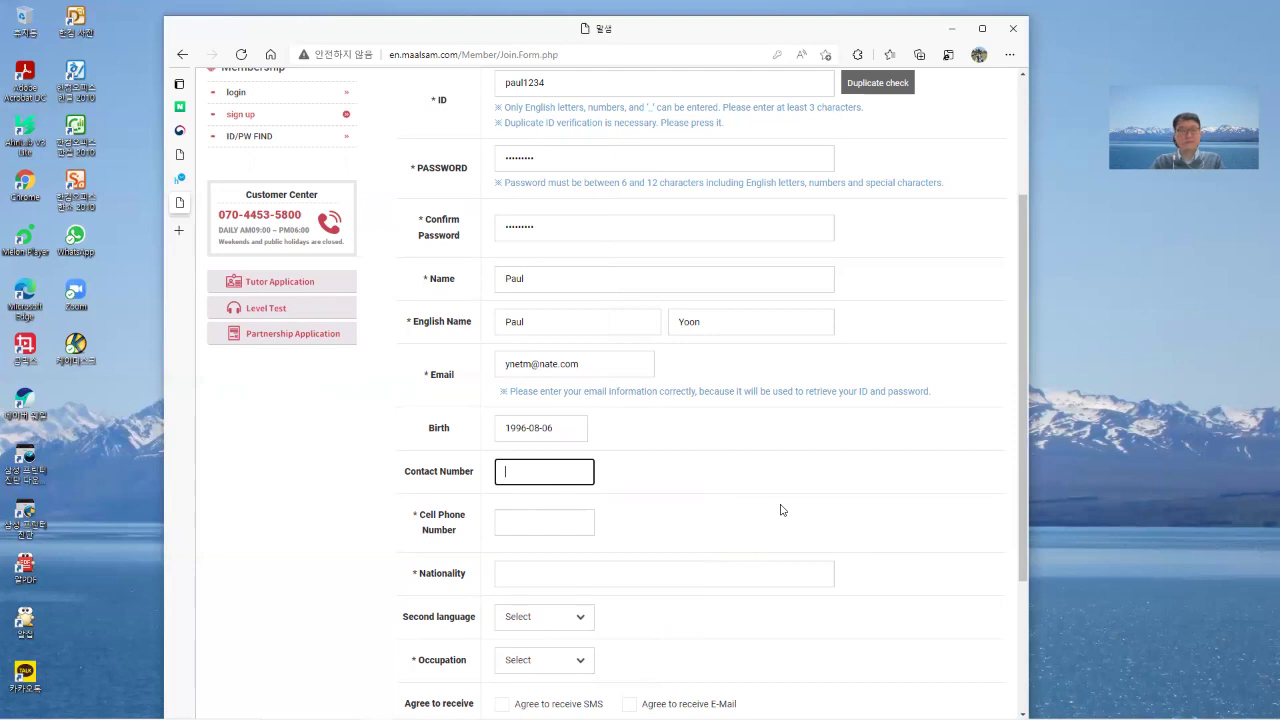
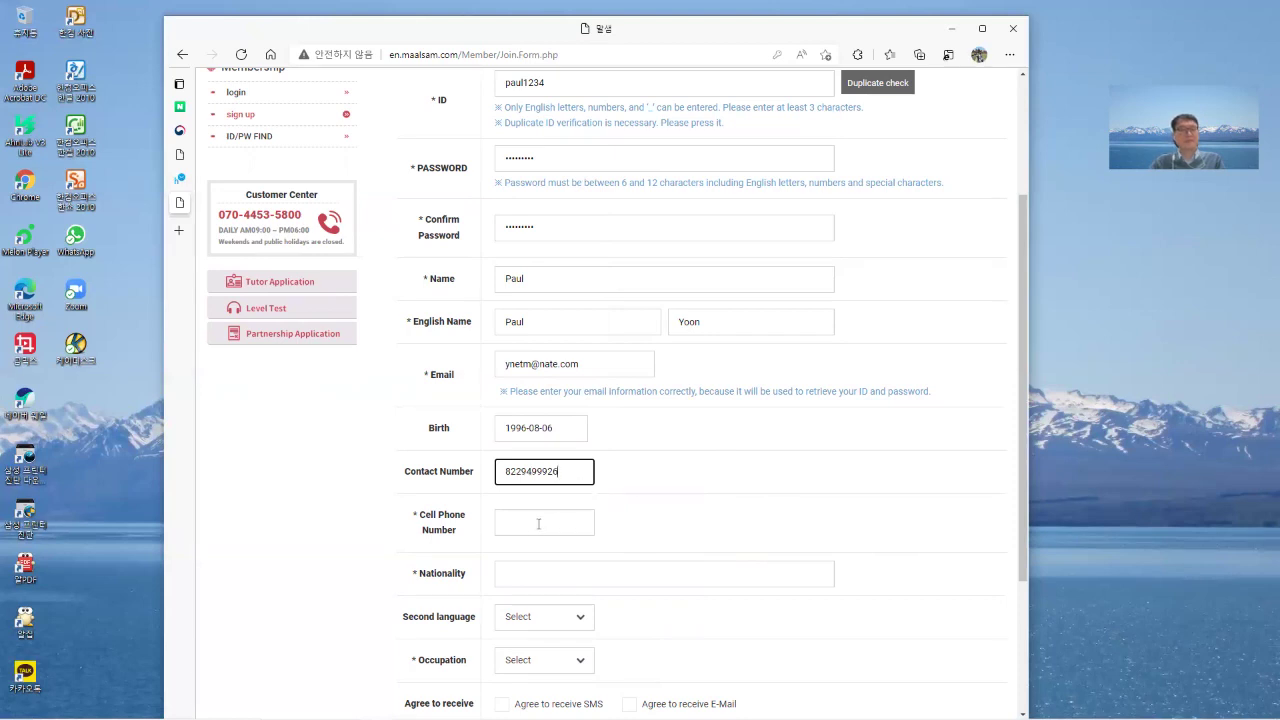
pyautogui.click(538, 524)
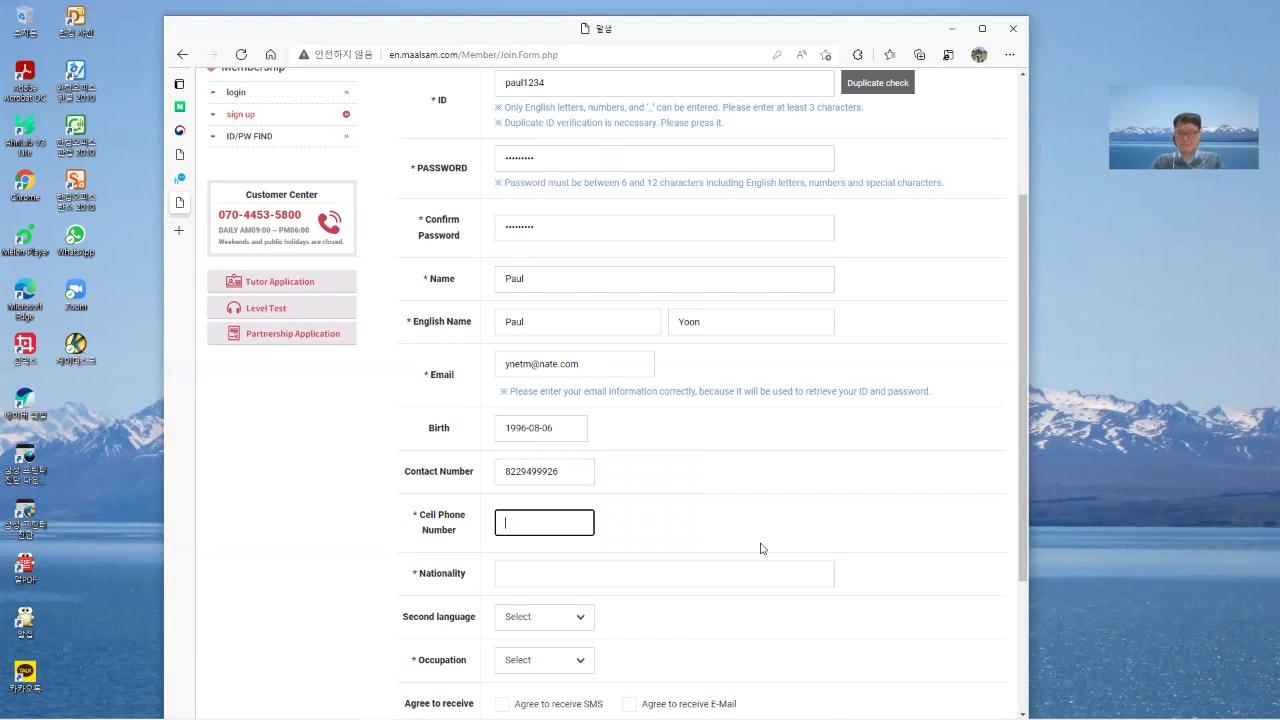
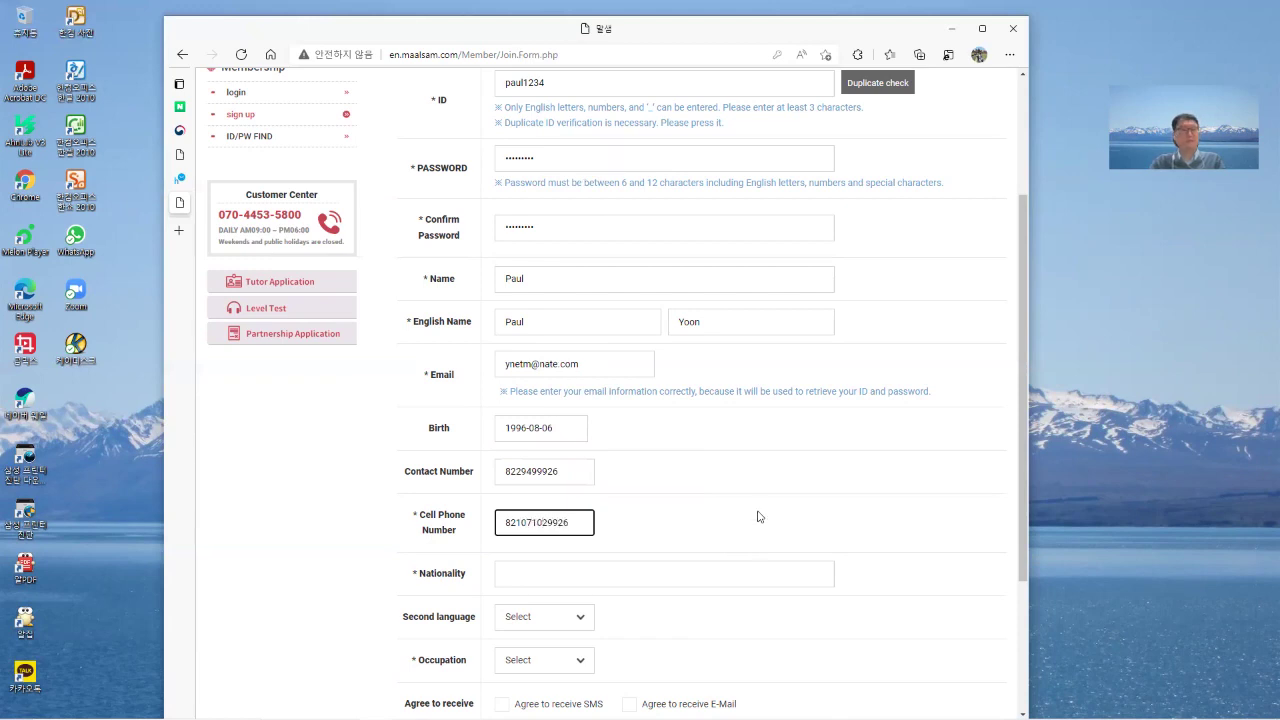
pyautogui.scroll(-3, 760, 548)
# Type Korea as nationality, choose English as second language and Korean Tutor as occupation.
pyautogui.click(597, 378)
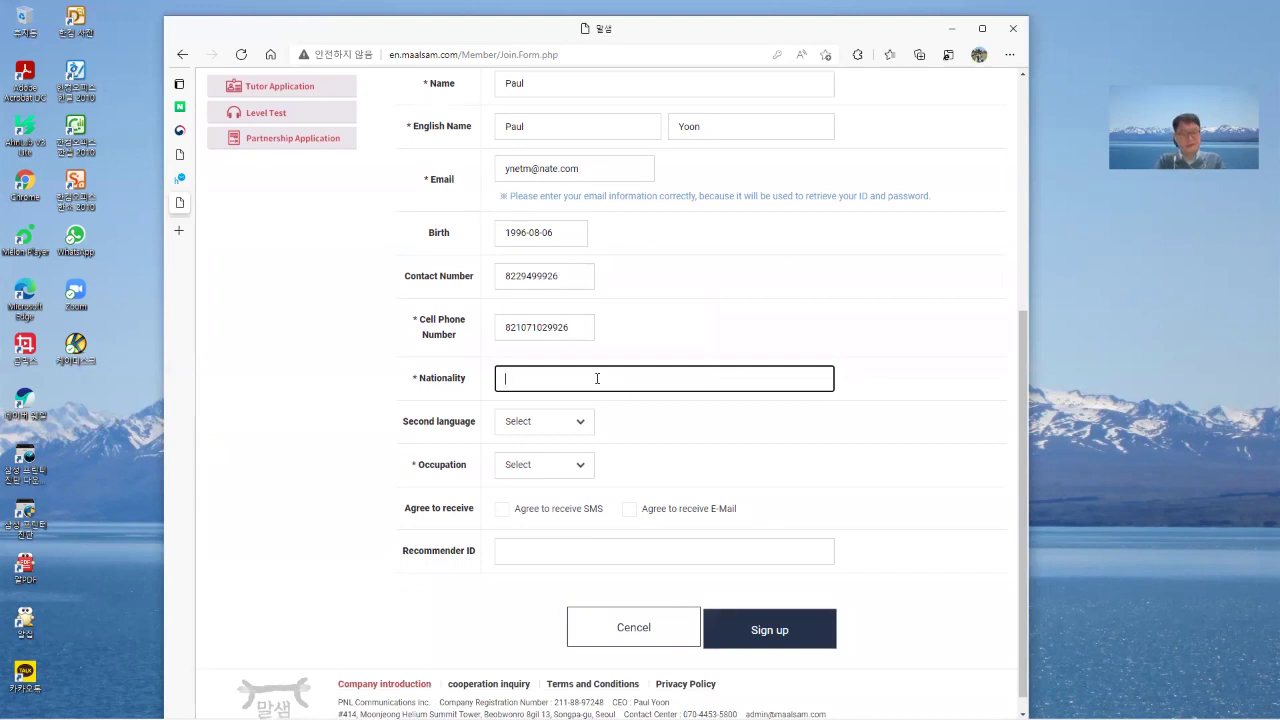
pyautogui.write('Korea')
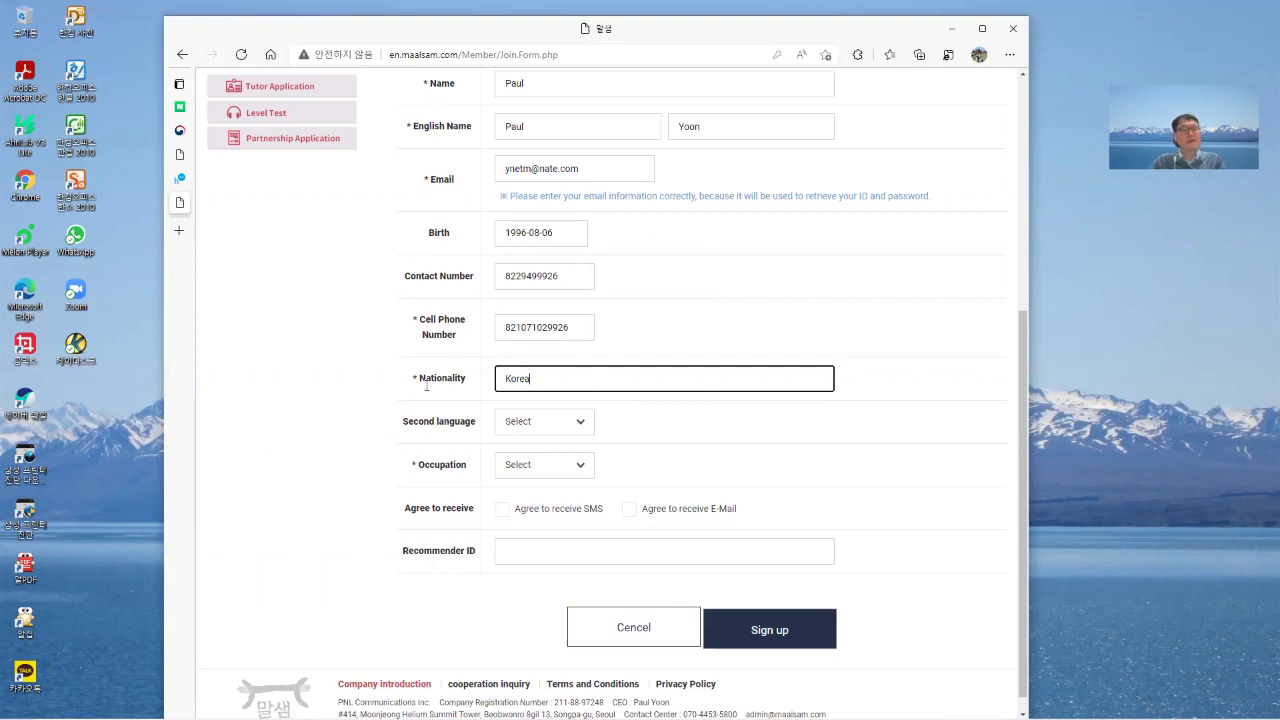
pyautogui.click(585, 425)
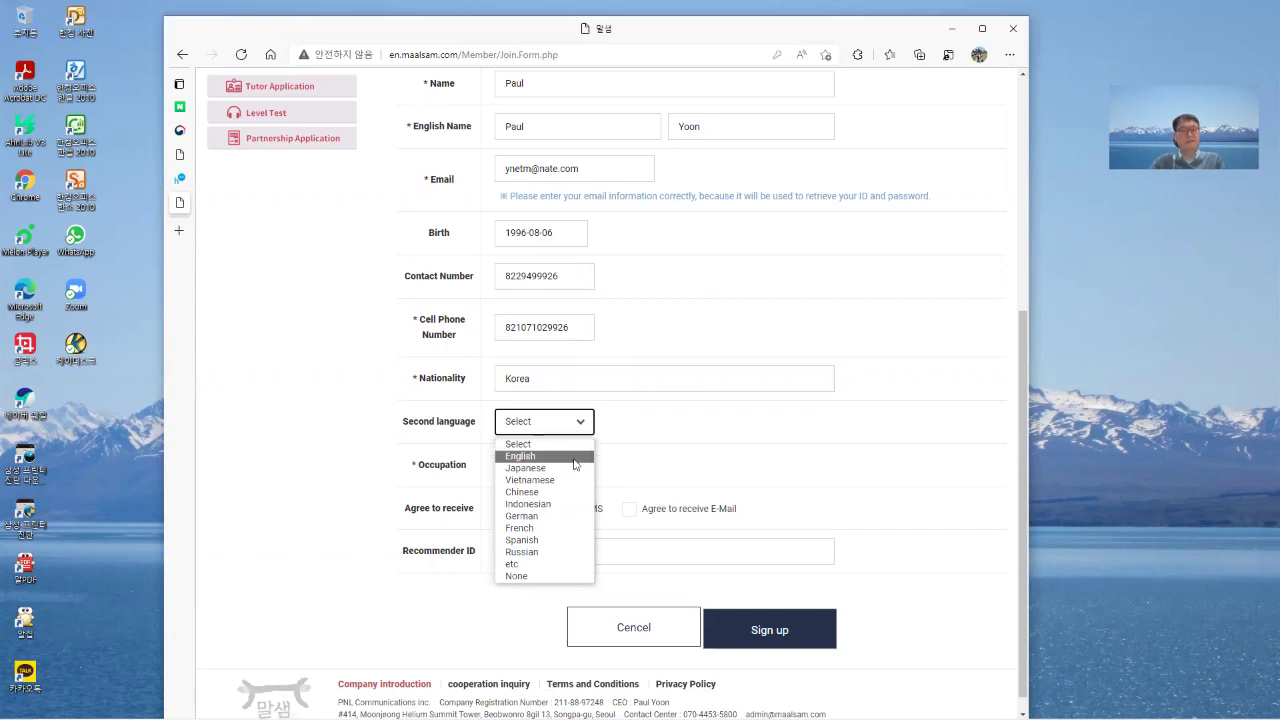
pyautogui.click(576, 457)
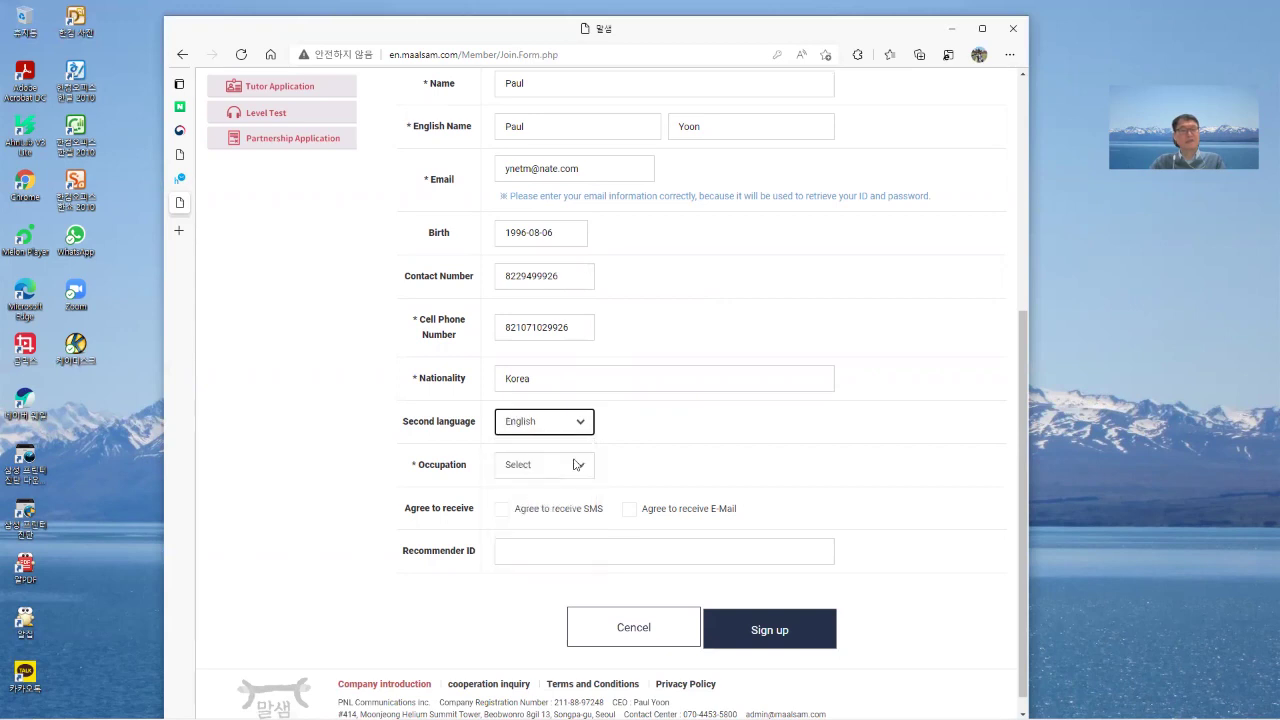
pyautogui.click(585, 468)
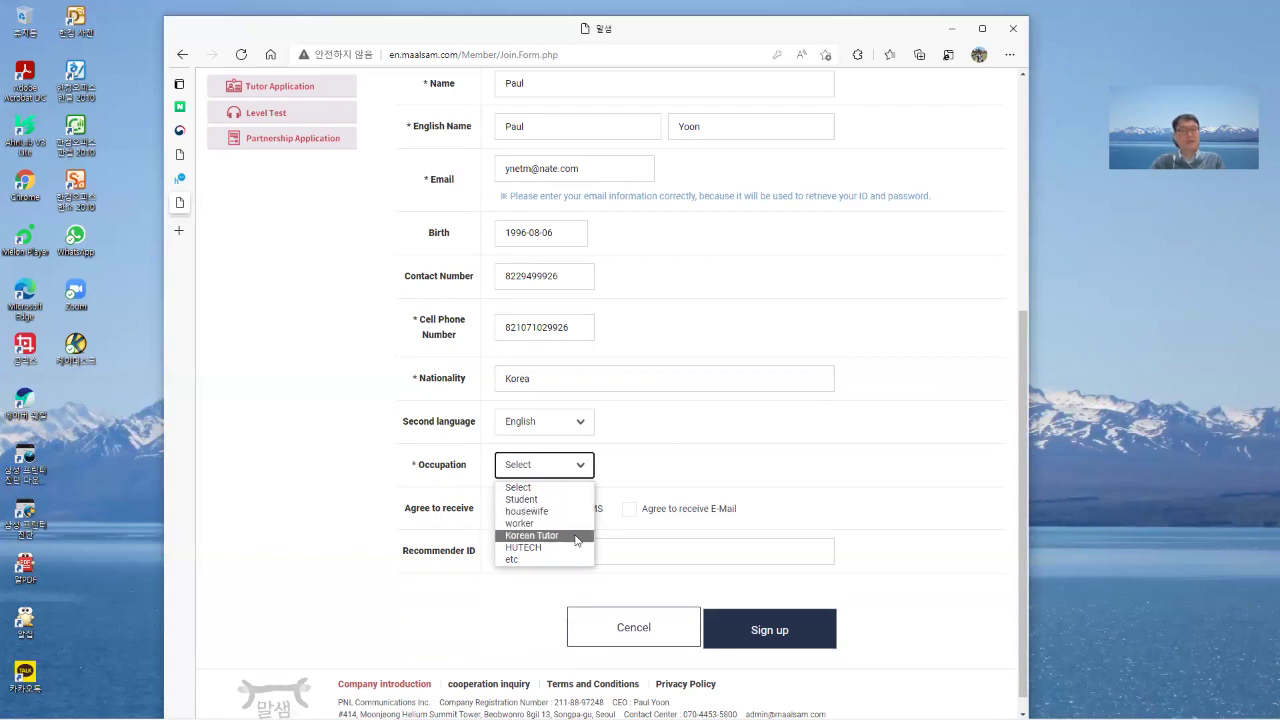
pyautogui.click(576, 536)
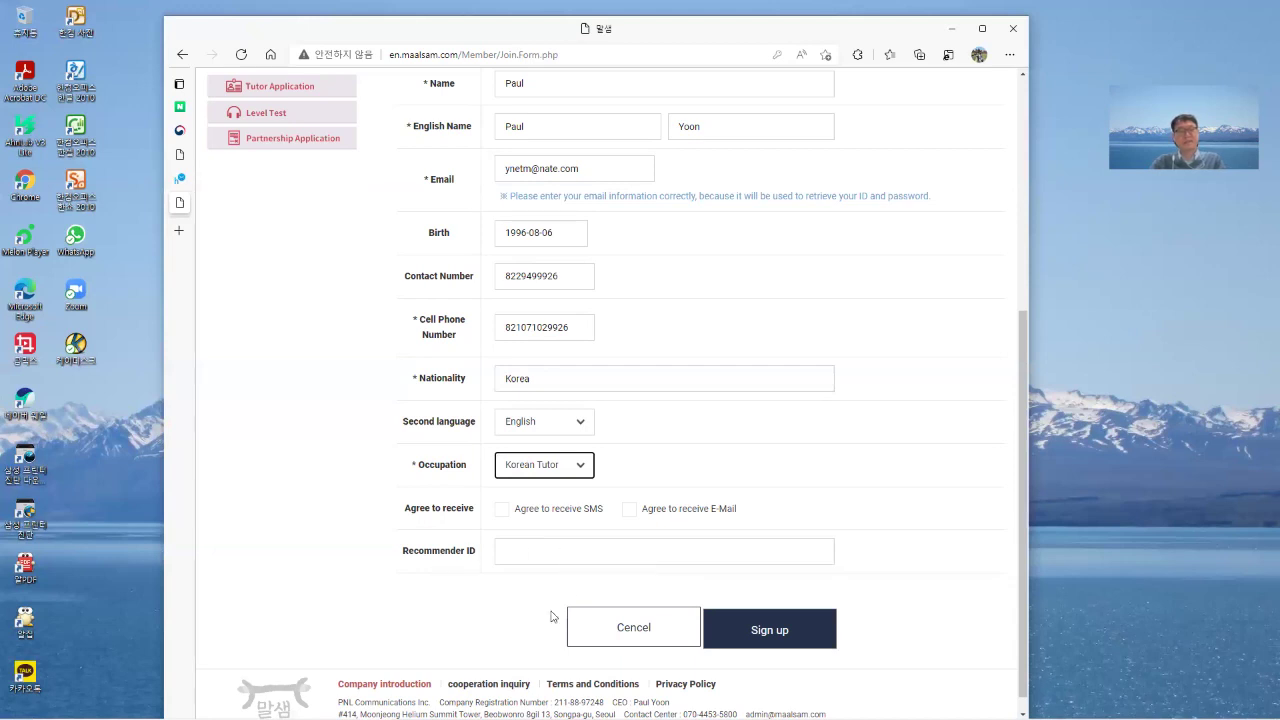
# Submit the form with Sign up and decline Edge's save-info and save-password offers.
pyautogui.scroll(-1, 935, 622)
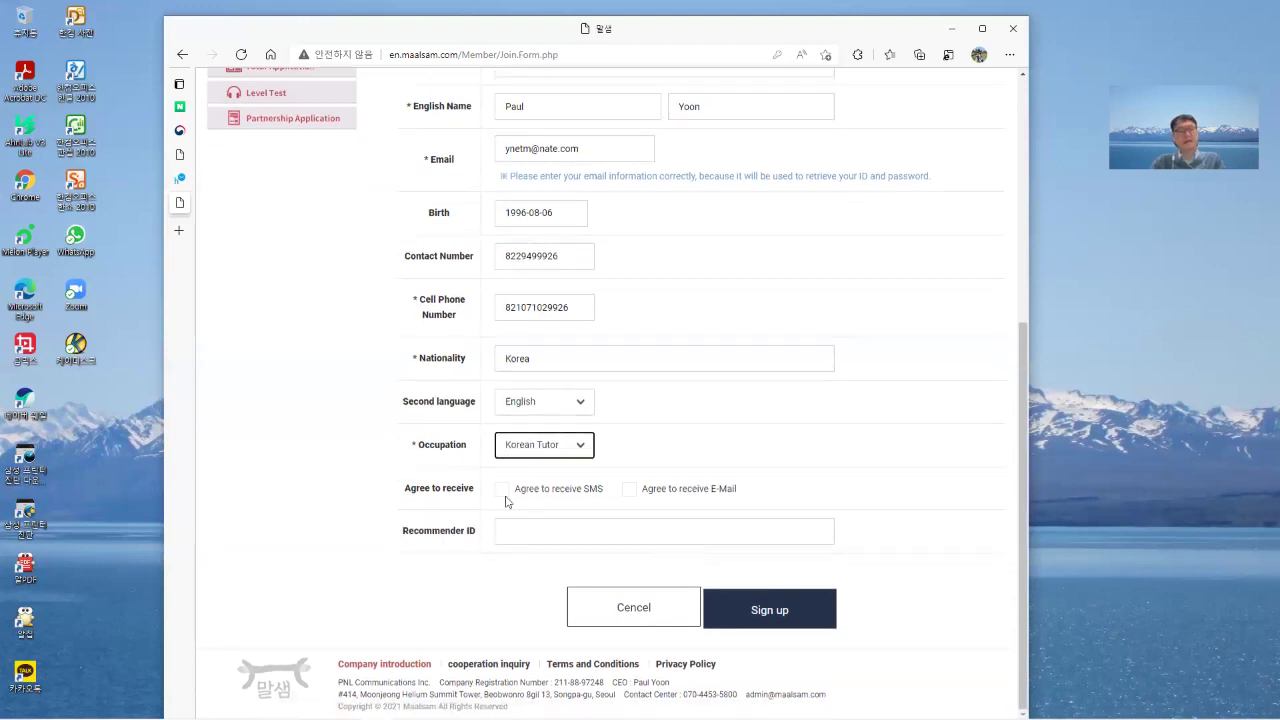
pyautogui.click(780, 619)
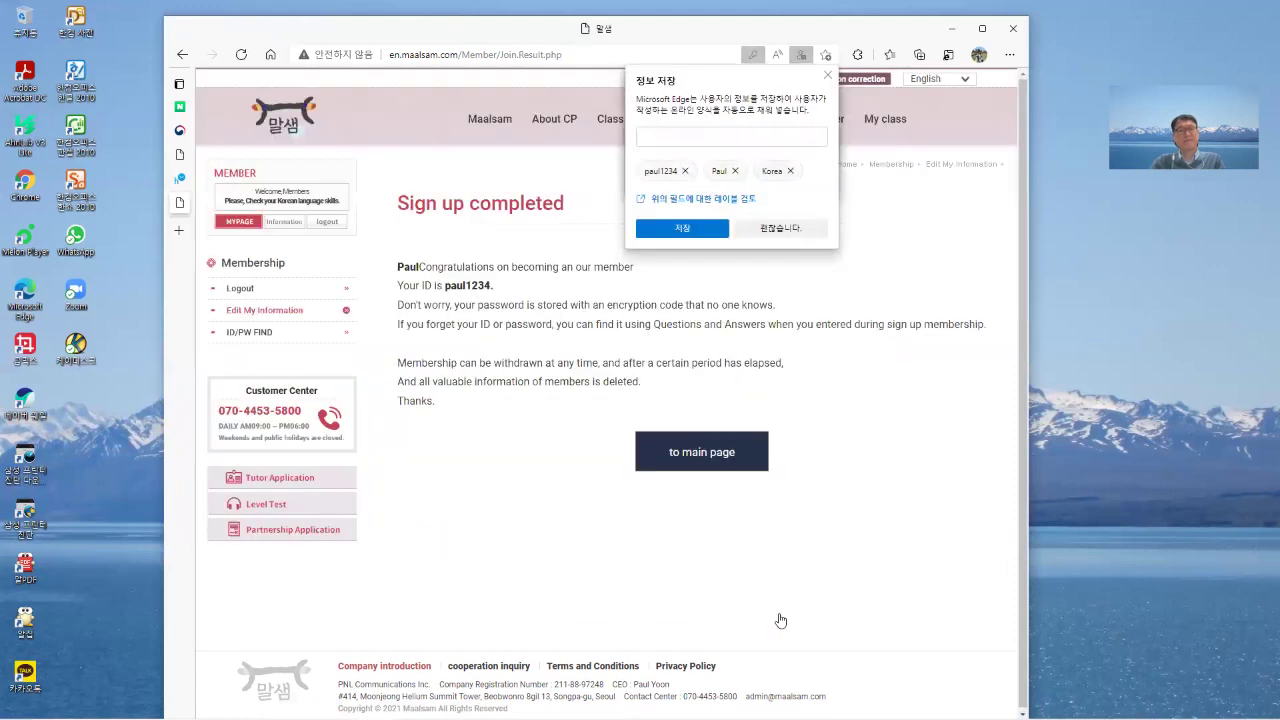
pyautogui.click(801, 231)
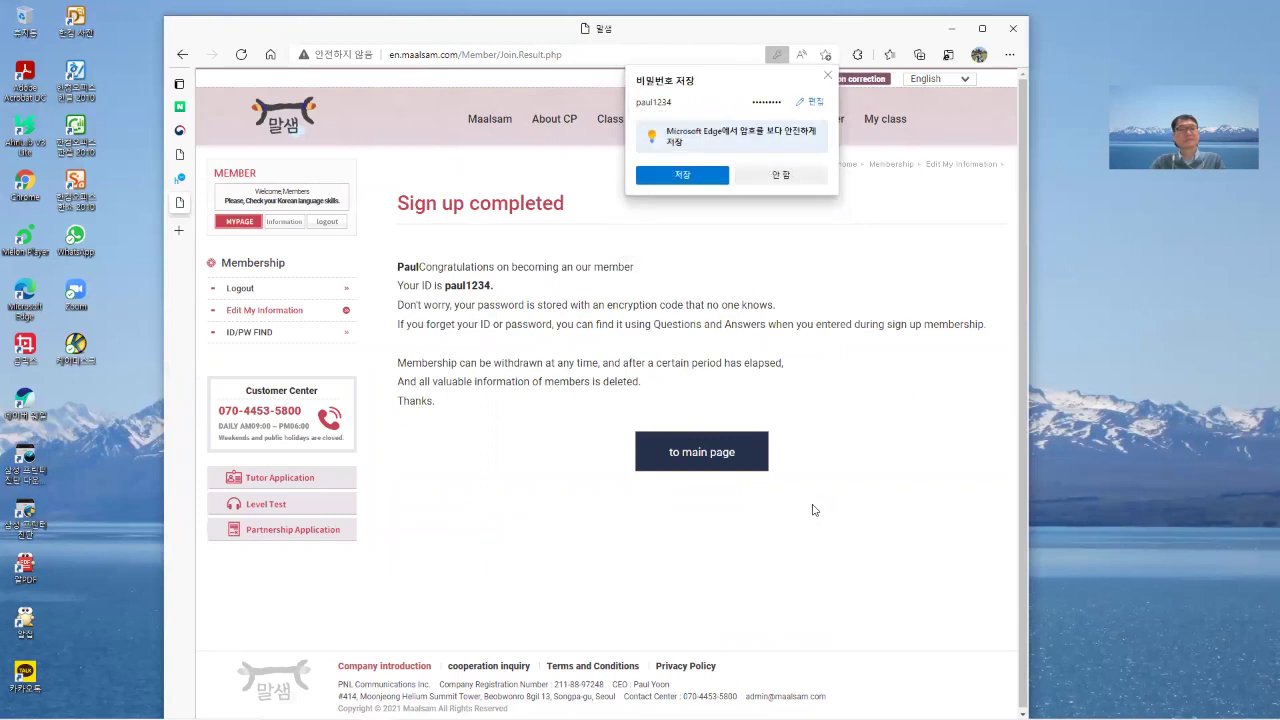
pyautogui.click(815, 182)
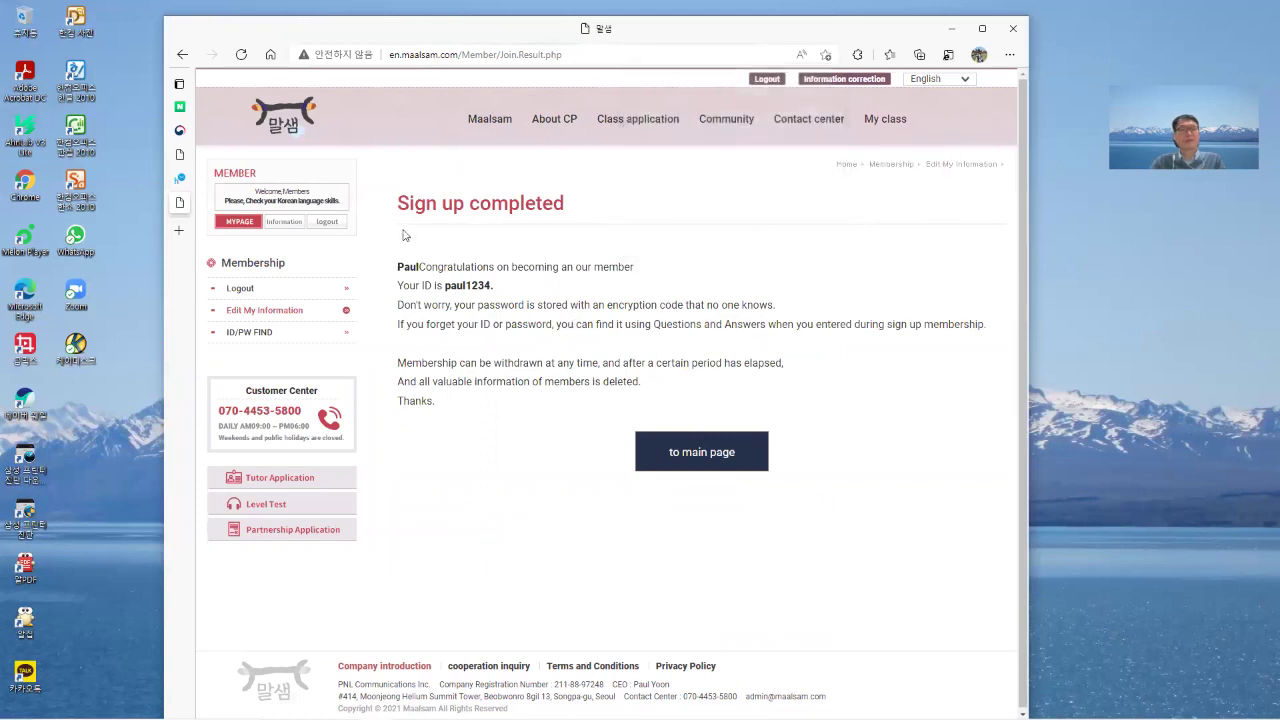